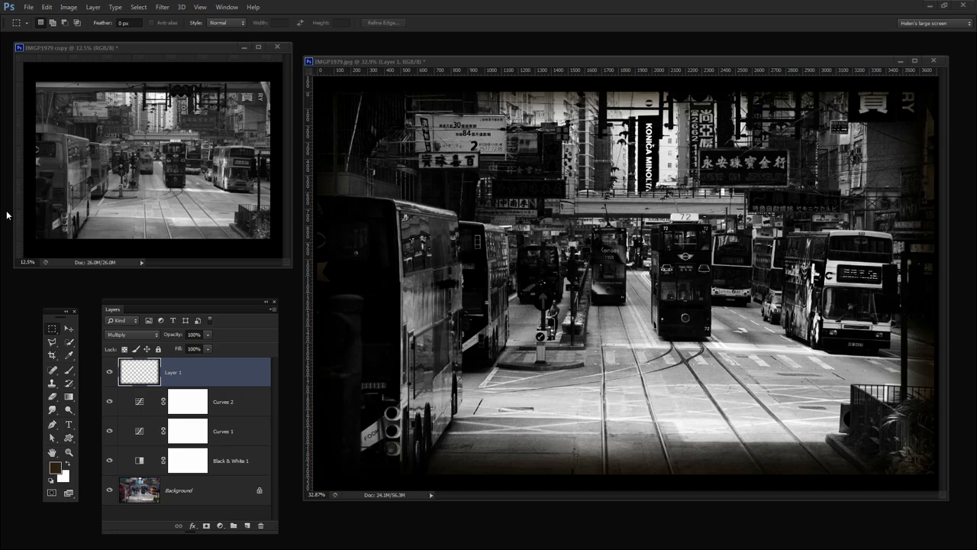
- Delete all the layers above the Background layer in the IMGP1979.jpg document
{"action": "left_click", "coordinate": [123, 48]}
{"action": "mouse_move", "coordinate": [123, 48]}
{"action": "left_mouse_down"}
{"action": "mouse_move", "coordinate": [169, 42]}
{"action": "mouse_move", "coordinate": [127, 49]}
{"action": "left_mouse_up"}
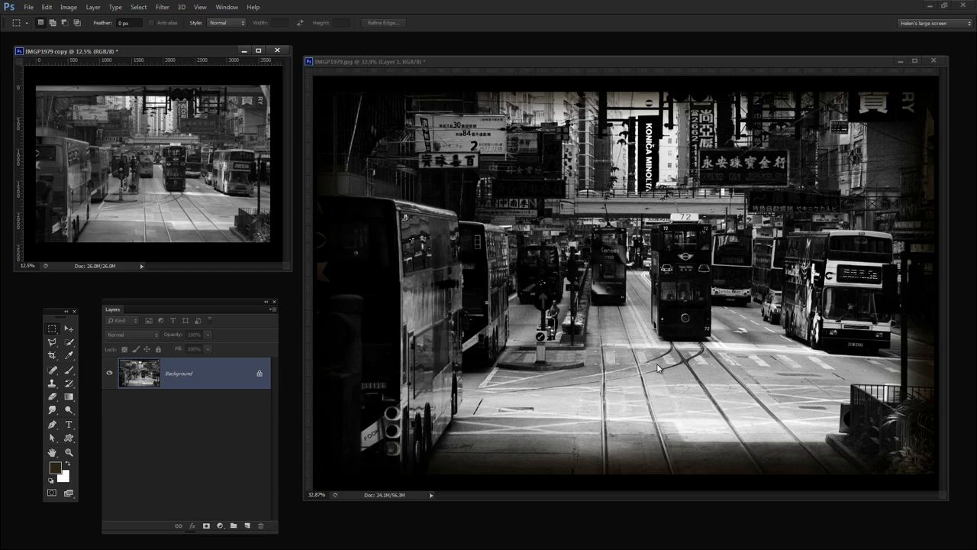
{"action": "left_click", "coordinate": [427, 72]}
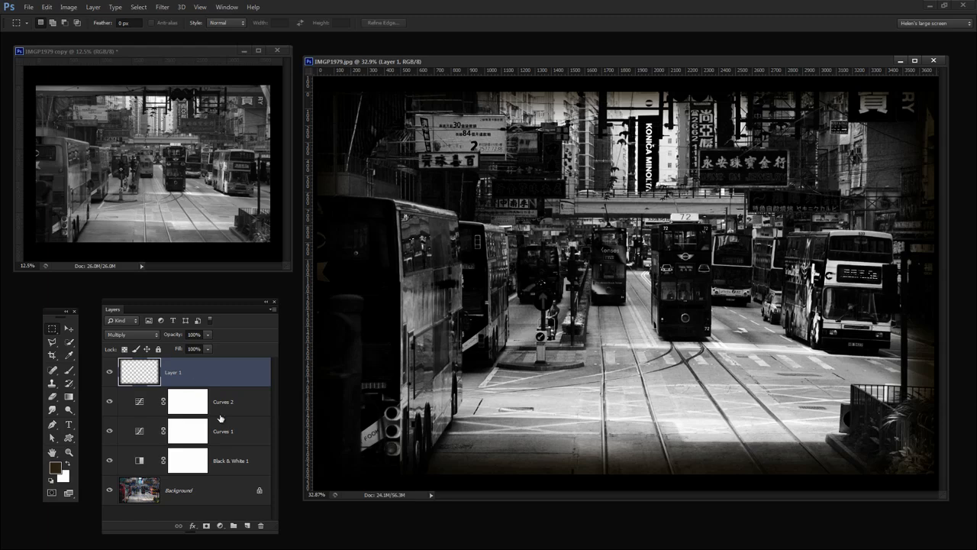
{"action": "left_click", "coordinate": [226, 463], "text": "shift"}
{"action": "left_click_drag", "start_coordinate": [229, 458], "coordinate": [260, 525]}
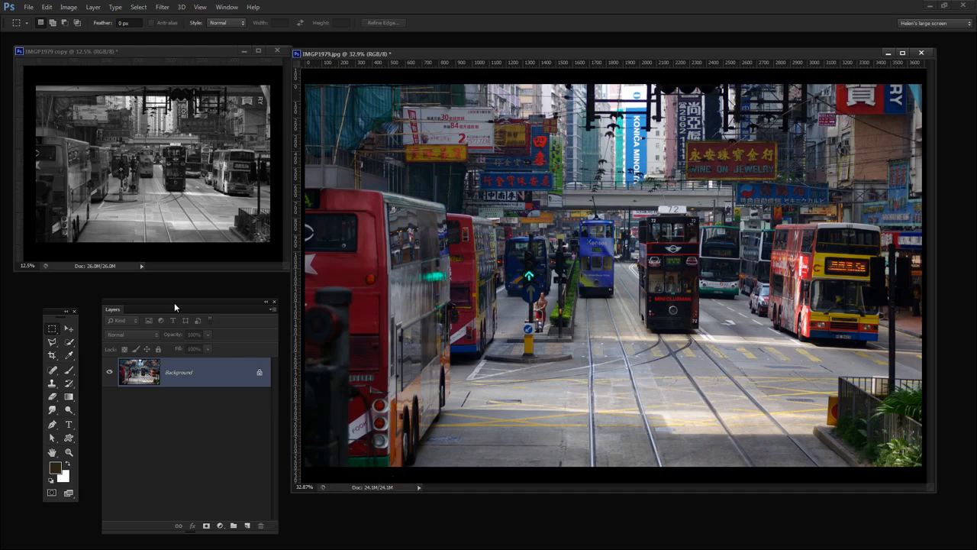
{"action": "left_click_drag", "start_coordinate": [174, 303], "coordinate": [164, 296]}
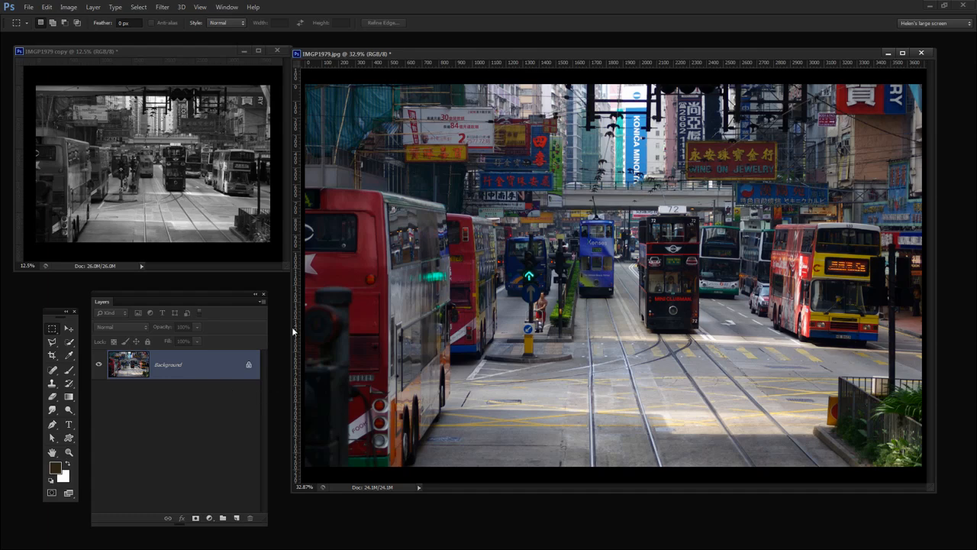
- Try desaturating the colour street photo directly, and undo the desaturation
{"action": "left_click", "coordinate": [66, 6]}
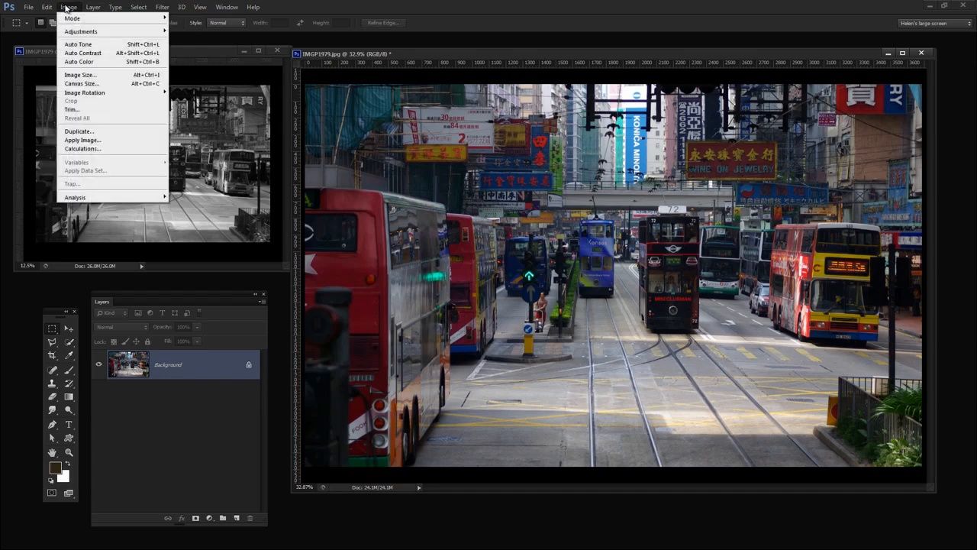
{"action": "mouse_move", "coordinate": [75, 34]}
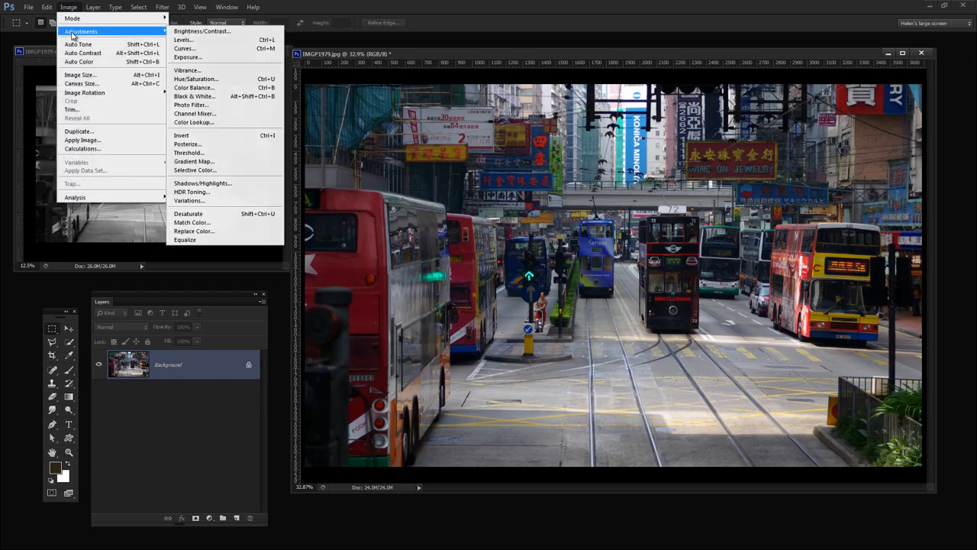
{"action": "left_click", "coordinate": [221, 213]}
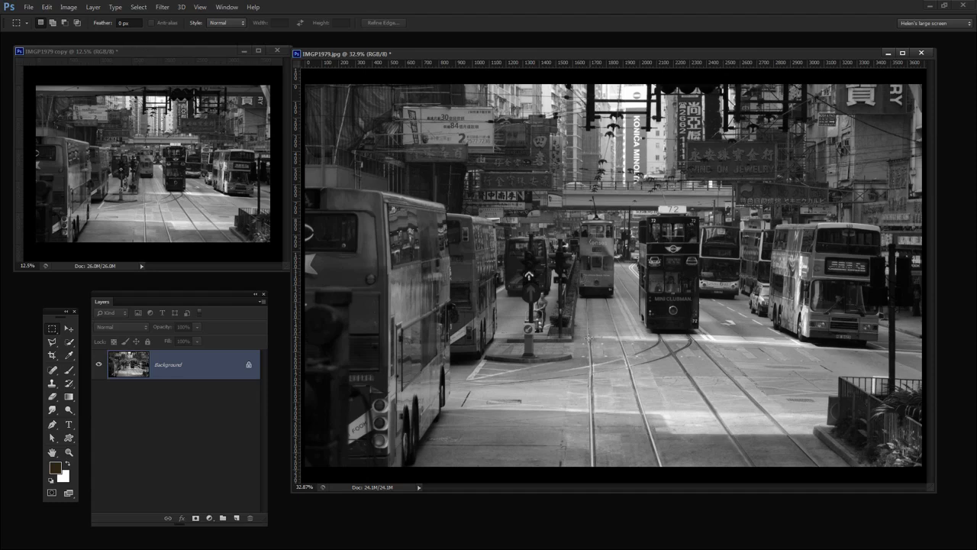
{"action": "left_click", "coordinate": [47, 8]}
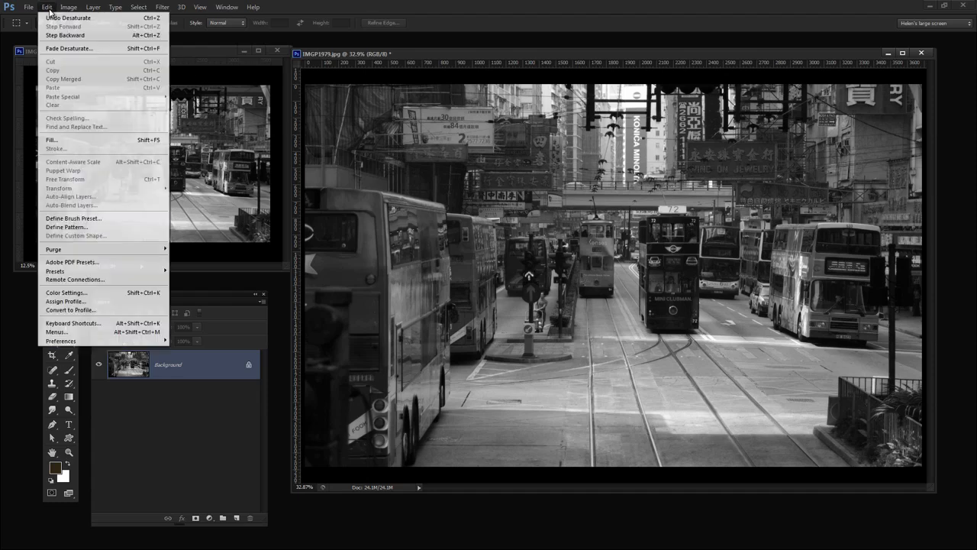
{"action": "left_click", "coordinate": [51, 17]}
- Add a Black & White adjustment layer above the Background and move its settings off the photo
{"action": "left_click", "coordinate": [90, 8]}
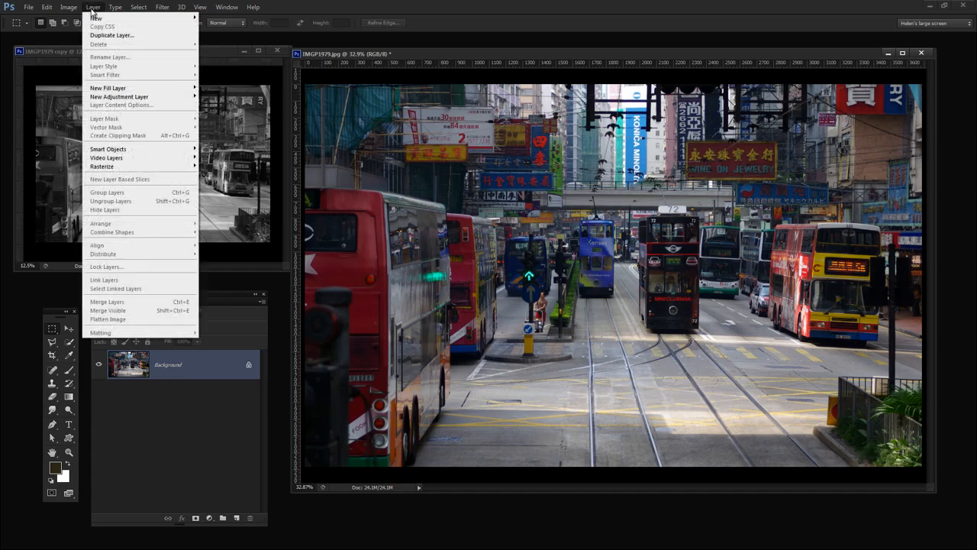
{"action": "mouse_move", "coordinate": [130, 99]}
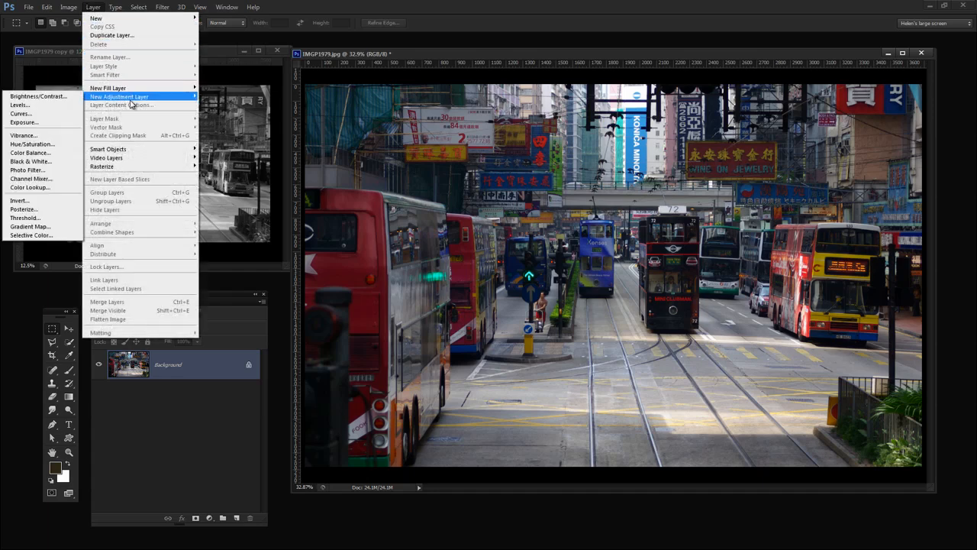
{"action": "left_click", "coordinate": [30, 161]}
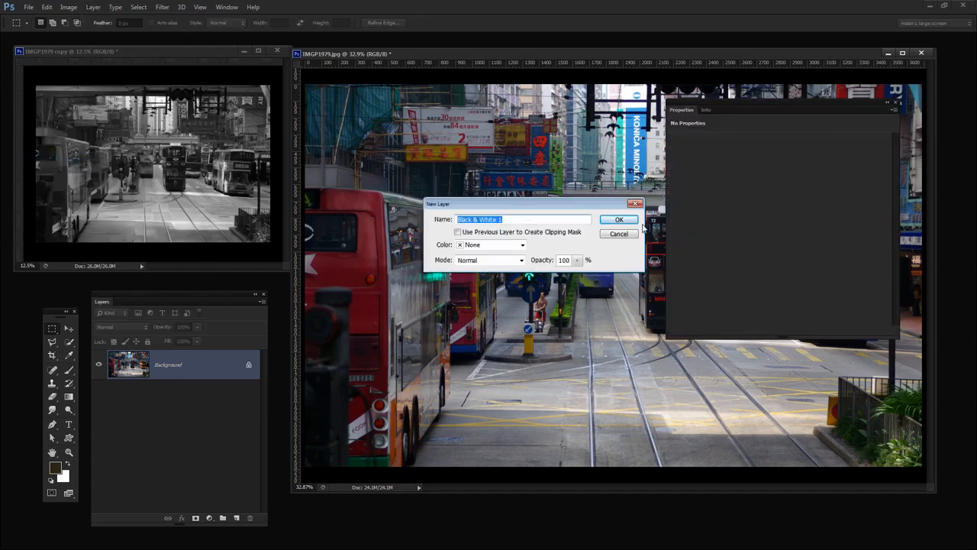
{"action": "left_click", "coordinate": [619, 219]}
{"action": "left_click_drag", "start_coordinate": [741, 101], "coordinate": [115, 29]}
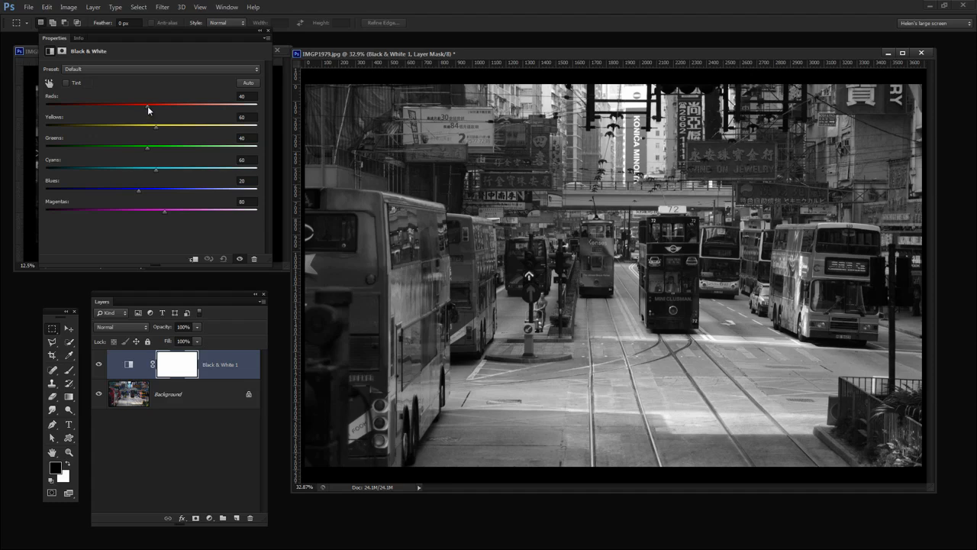
- Darken the reds to about -75 and the blues to -88 in the Black & White adjustment
{"action": "left_click_drag", "start_coordinate": [148, 106], "coordinate": [111, 108]}
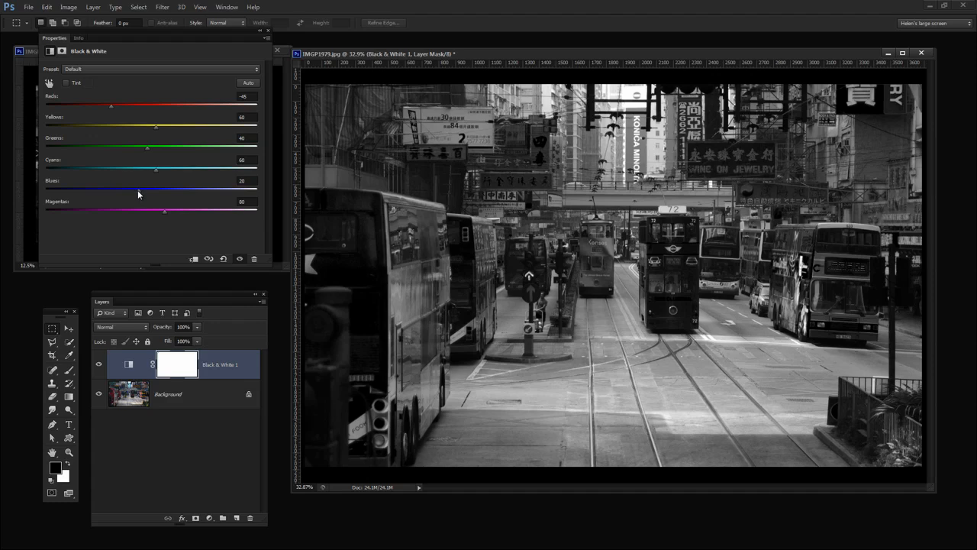
{"action": "left_click_drag", "start_coordinate": [137, 190], "coordinate": [56, 190]}
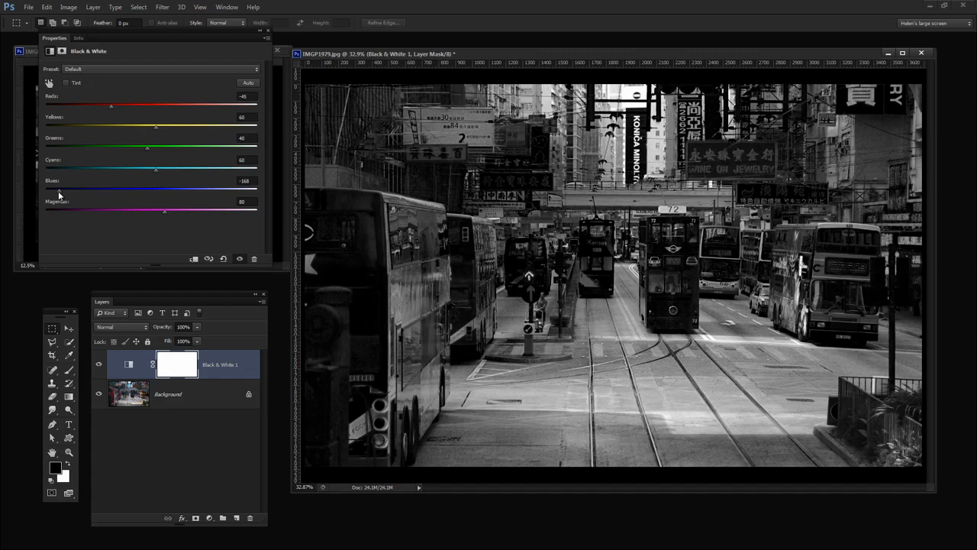
{"action": "left_click_drag", "start_coordinate": [58, 191], "coordinate": [98, 200]}
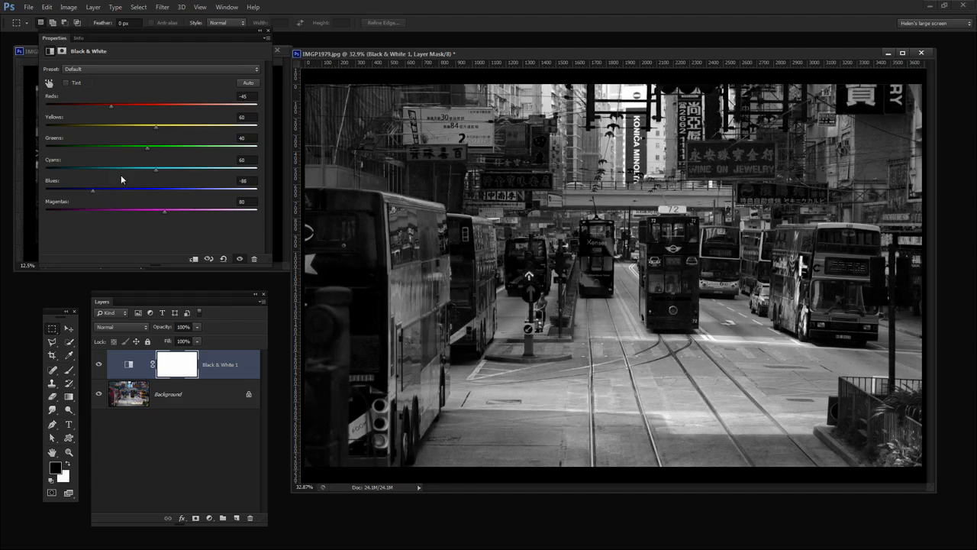
{"action": "left_click_drag", "start_coordinate": [112, 108], "coordinate": [97, 113]}
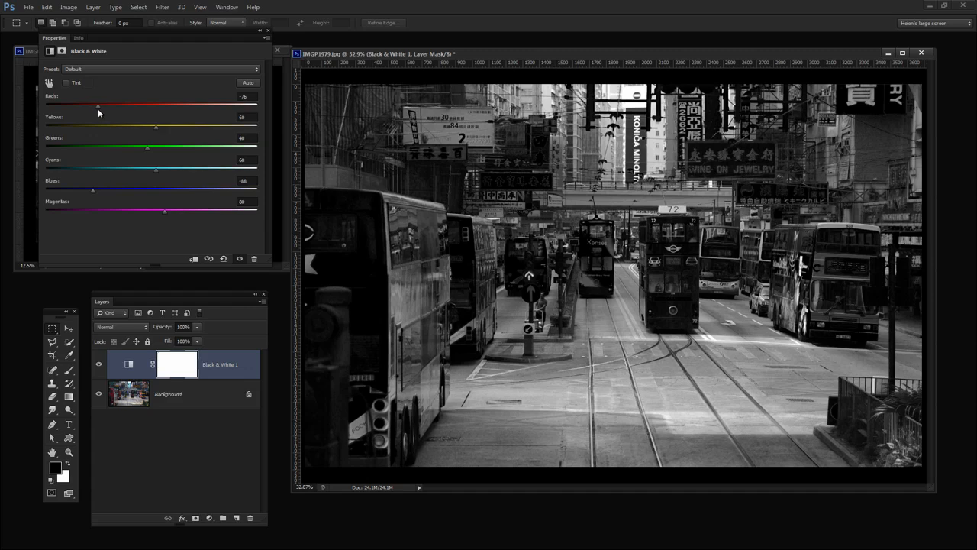
- Set the Black & White adjustment's Yellows to -9, Greens to 176, Cyans to -30, Blues to -93 and Magentas to 172
{"action": "left_click_drag", "start_coordinate": [155, 126], "coordinate": [207, 151]}
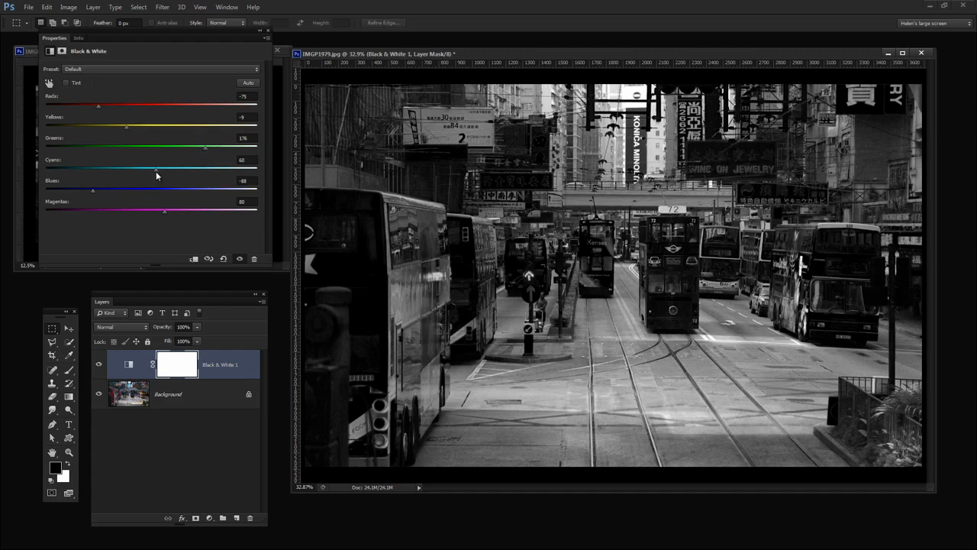
{"action": "left_click_drag", "start_coordinate": [155, 171], "coordinate": [118, 180]}
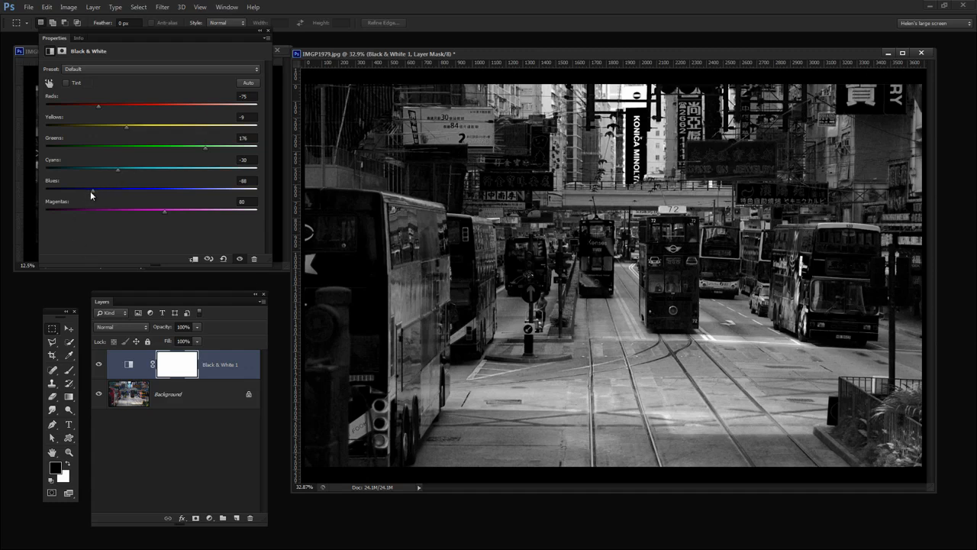
{"action": "left_click_drag", "start_coordinate": [92, 192], "coordinate": [90, 191]}
{"action": "left_click_drag", "start_coordinate": [162, 213], "coordinate": [215, 219]}
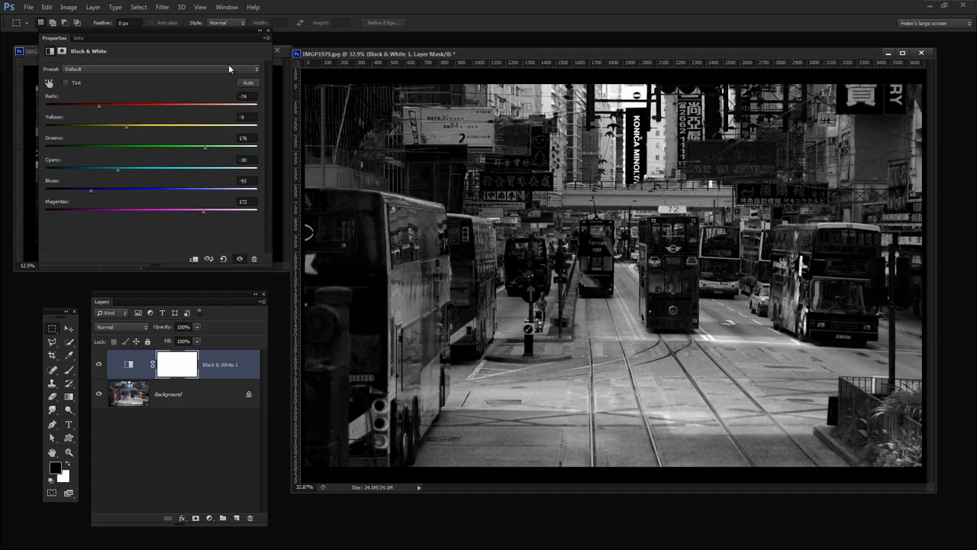
{"action": "left_click", "coordinate": [267, 31]}
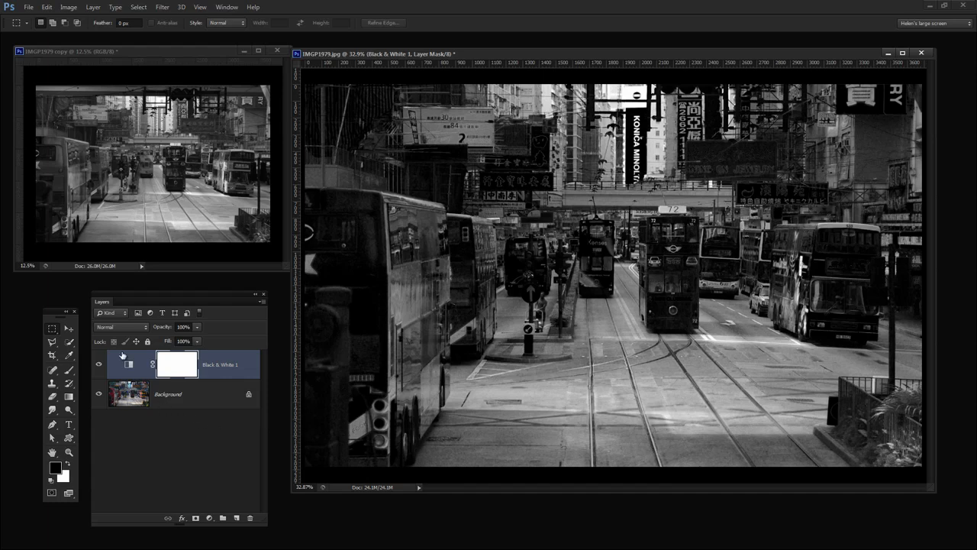
- Reopen the Black & White adjustment layer's settings and set Blues to -69
{"action": "left_click", "coordinate": [95, 7]}
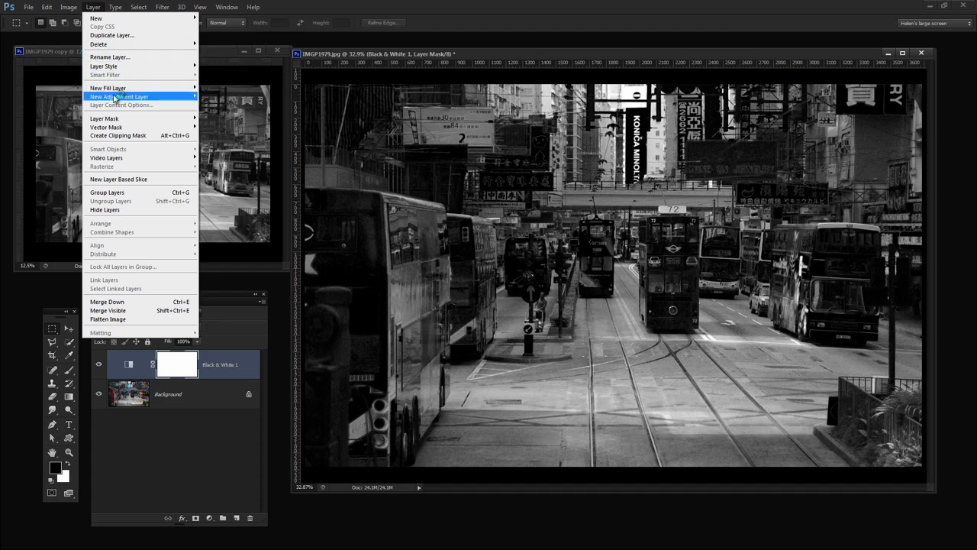
{"action": "left_click", "coordinate": [207, 464]}
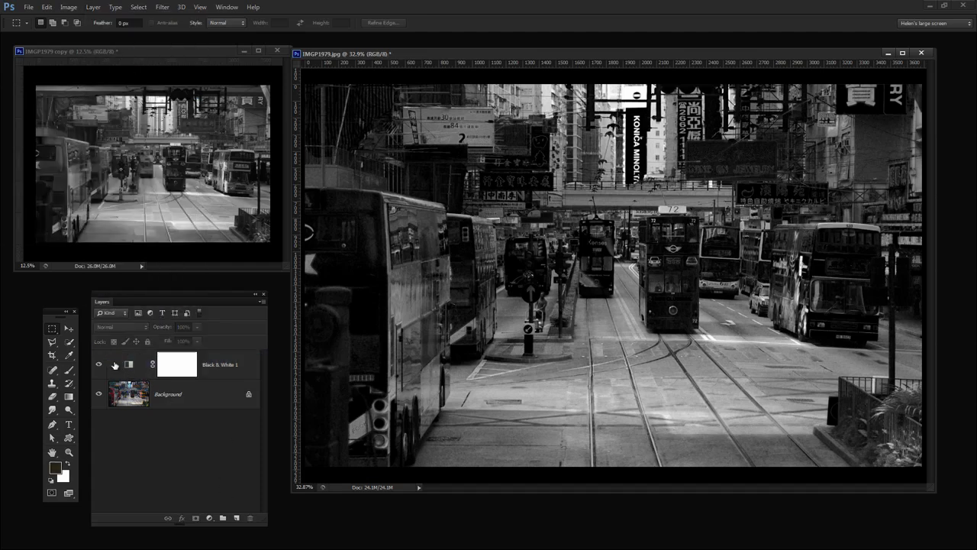
{"action": "double_click", "coordinate": [127, 364]}
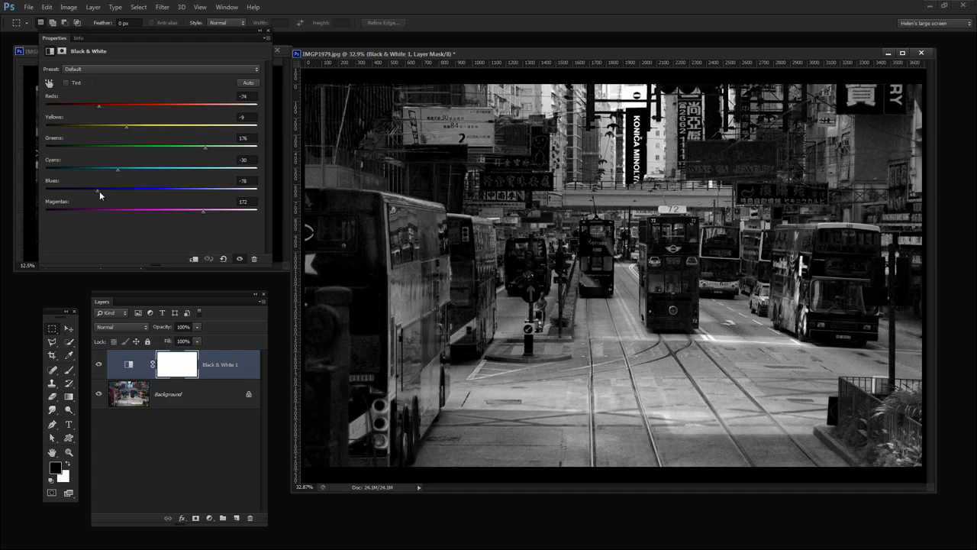
{"action": "mouse_move", "coordinate": [99, 191]}
{"action": "left_mouse_down"}
{"action": "mouse_move", "coordinate": [110, 191]}
{"action": "mouse_move", "coordinate": [101, 195]}
{"action": "left_mouse_up"}
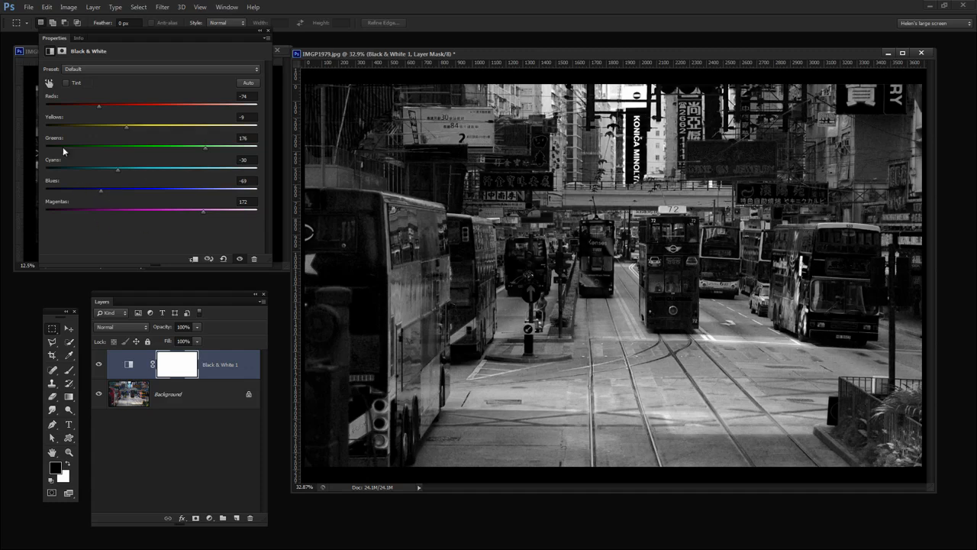
{"action": "left_click", "coordinate": [266, 31]}
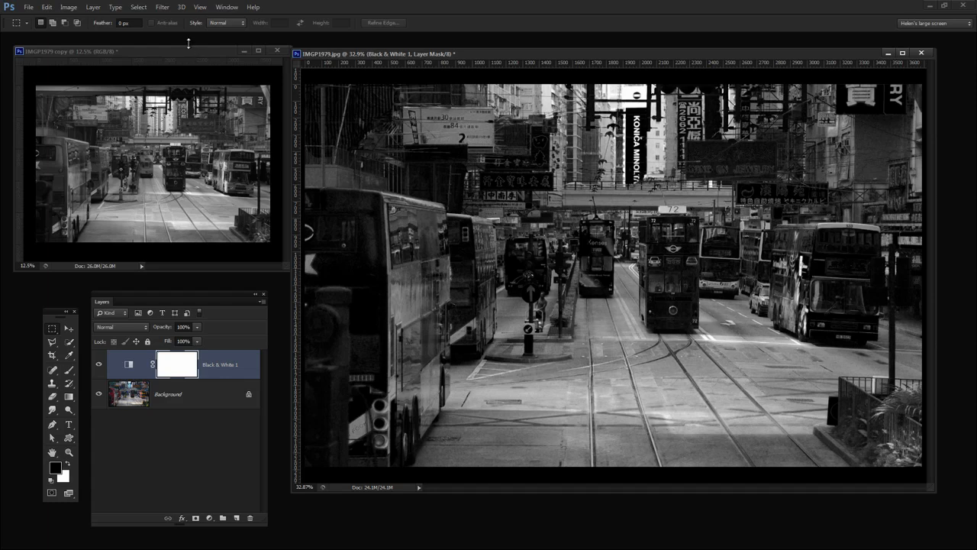
- Add a Curves adjustment layer above the Black & White layer using the Strong Contrast (RGB) preset
{"action": "left_click", "coordinate": [93, 7]}
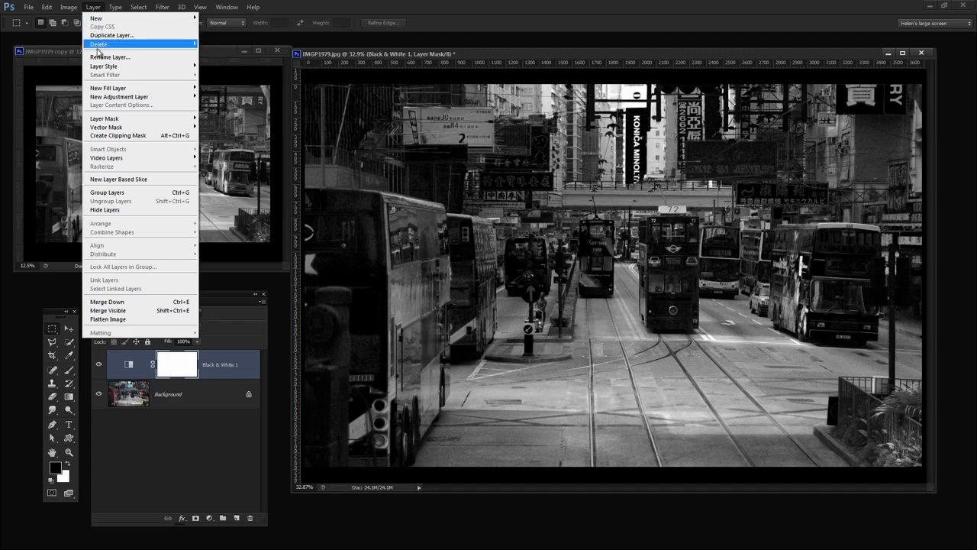
{"action": "mouse_move", "coordinate": [107, 97]}
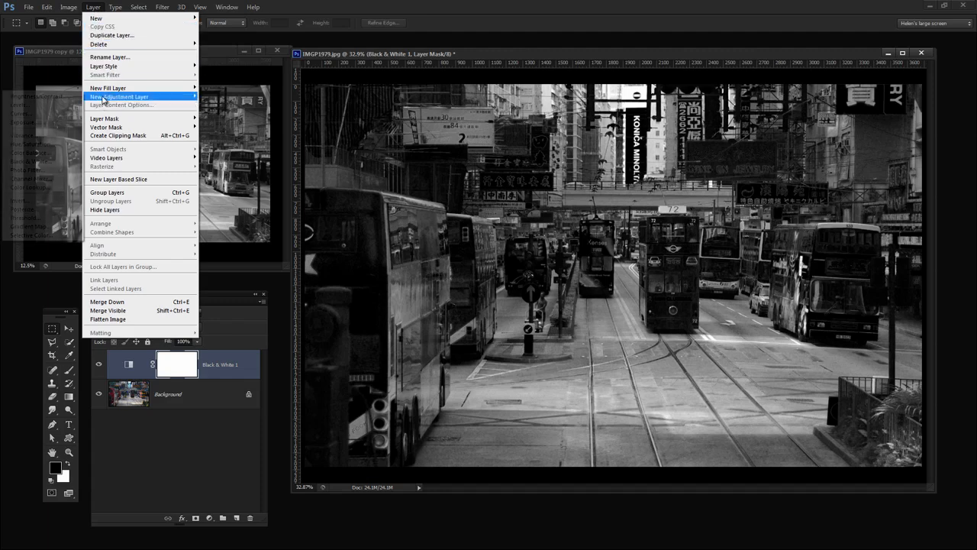
{"action": "left_click", "coordinate": [34, 115]}
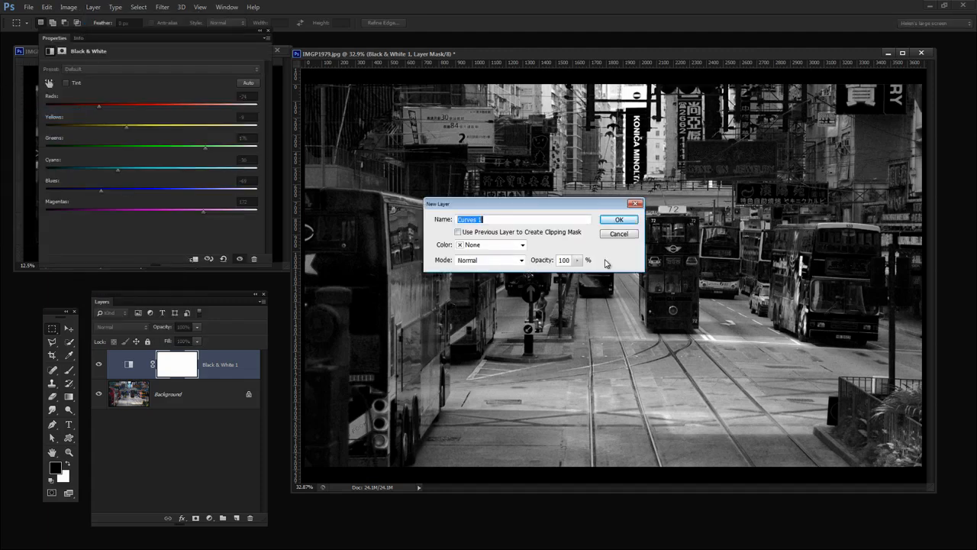
{"action": "left_click", "coordinate": [618, 220]}
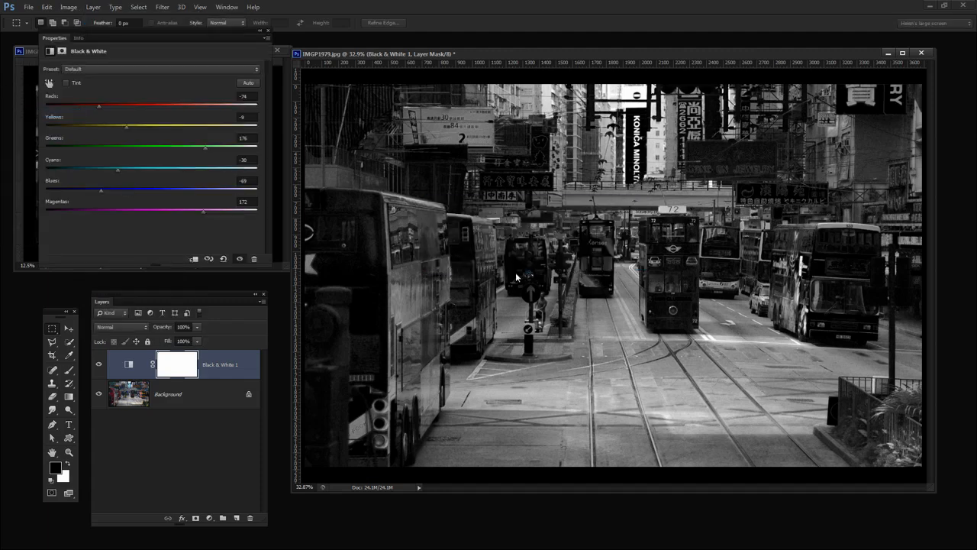
{"action": "left_click", "coordinate": [71, 70]}
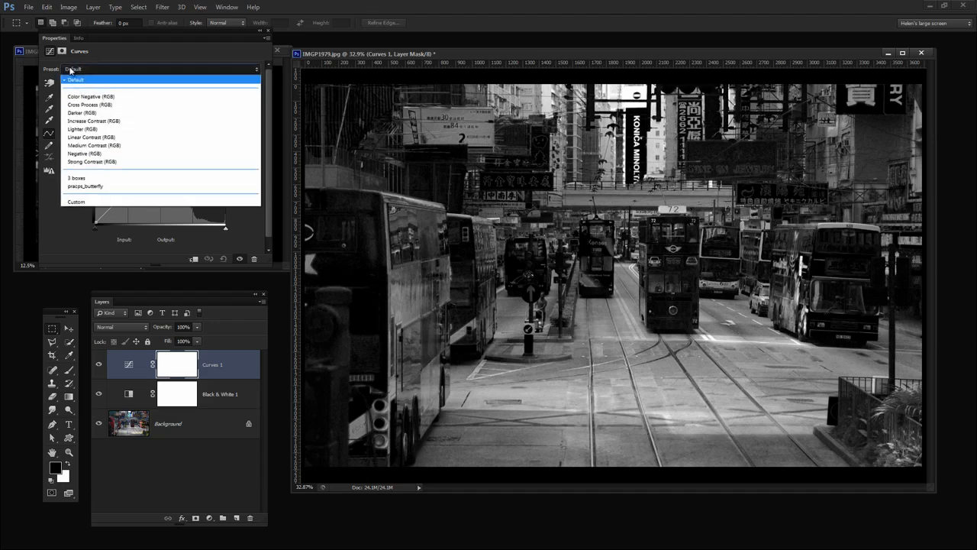
{"action": "left_click", "coordinate": [97, 163]}
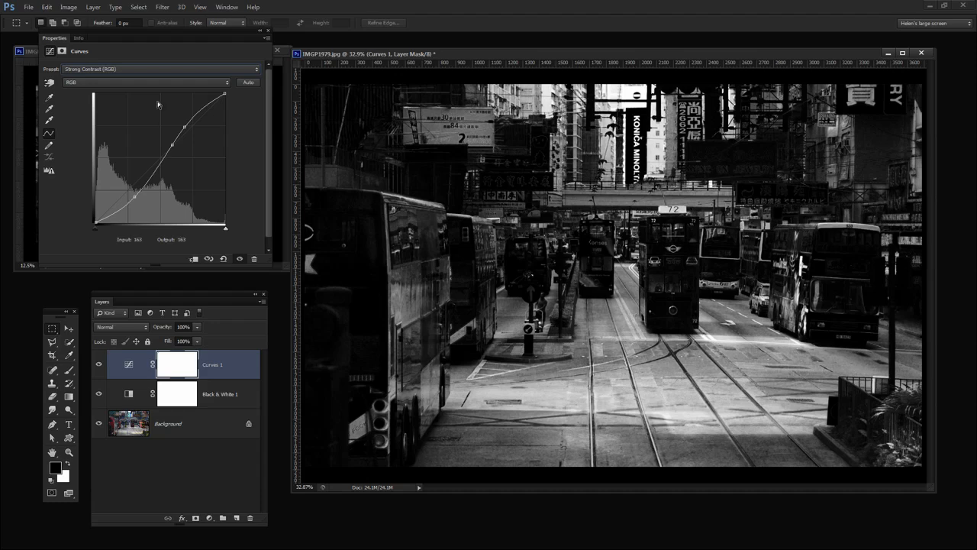
{"action": "left_click", "coordinate": [267, 32]}
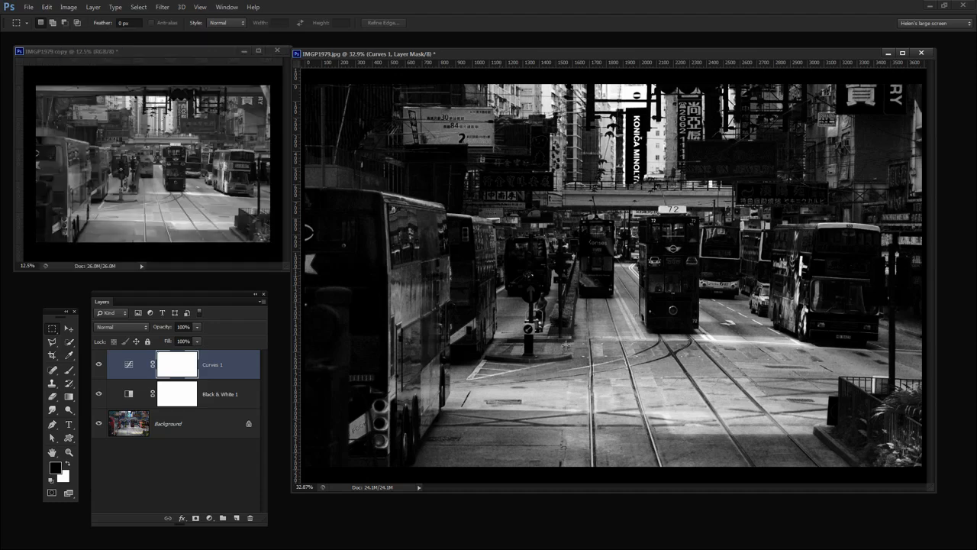
- Add a second Curves adjustment layer above the first one using the Lighter (RGB) preset
{"action": "left_click", "coordinate": [94, 7]}
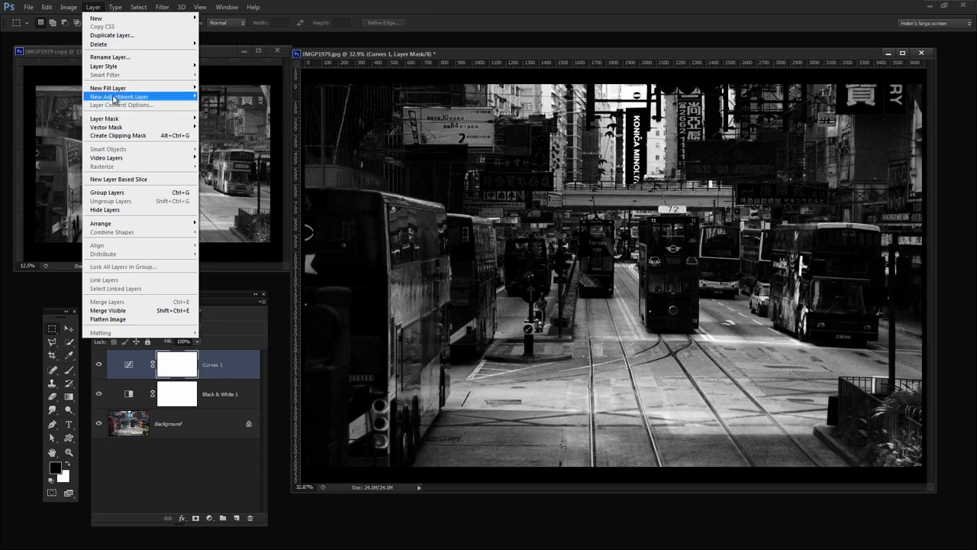
{"action": "mouse_move", "coordinate": [116, 98]}
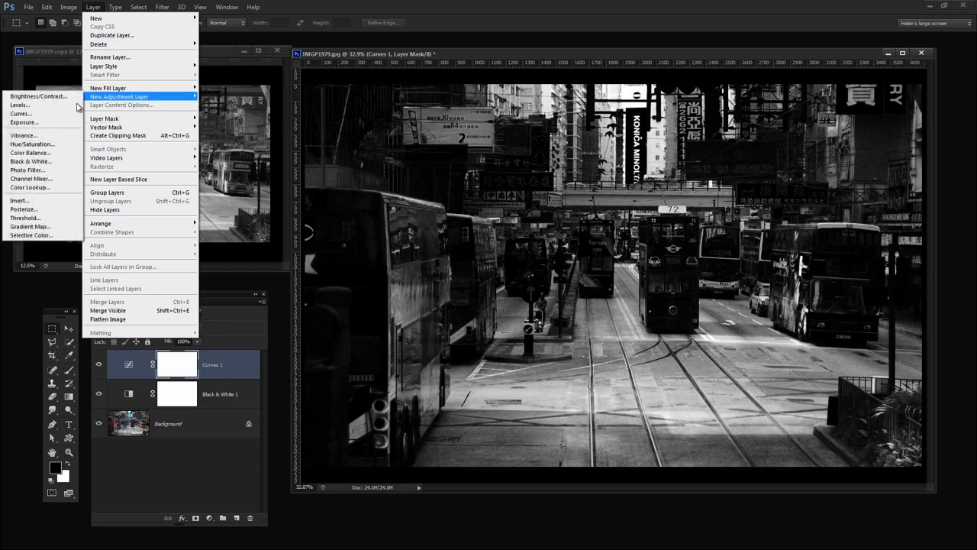
{"action": "left_click", "coordinate": [22, 113]}
{"action": "left_click", "coordinate": [619, 220]}
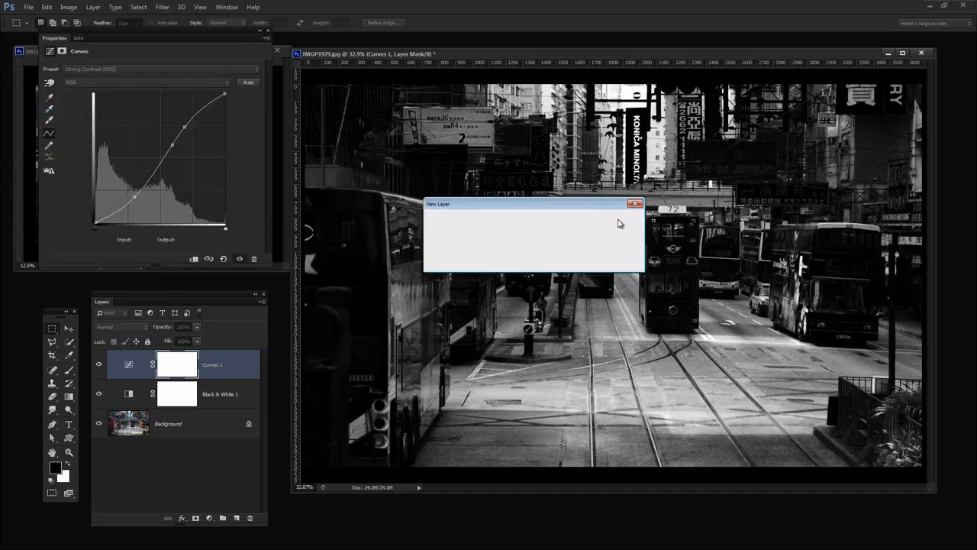
{"action": "left_click", "coordinate": [143, 69]}
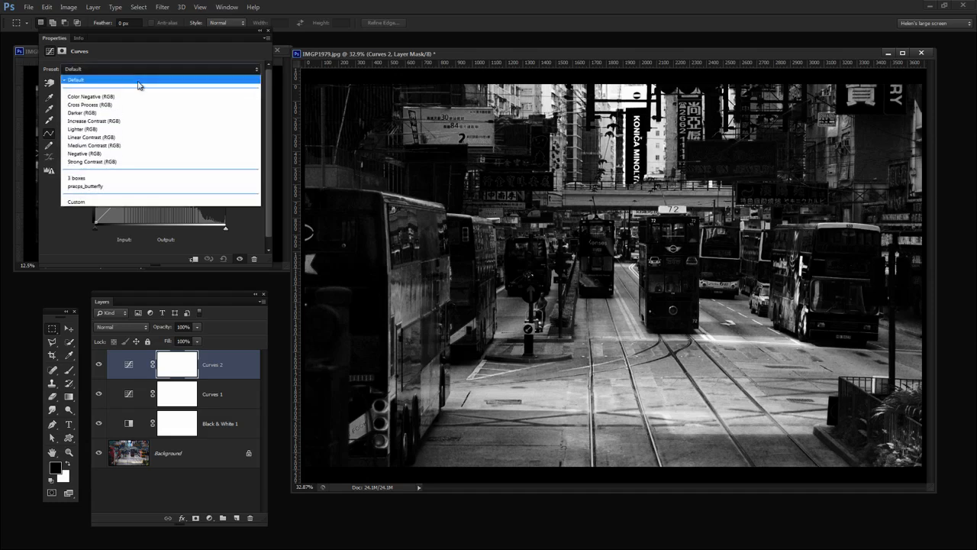
{"action": "left_click", "coordinate": [119, 129]}
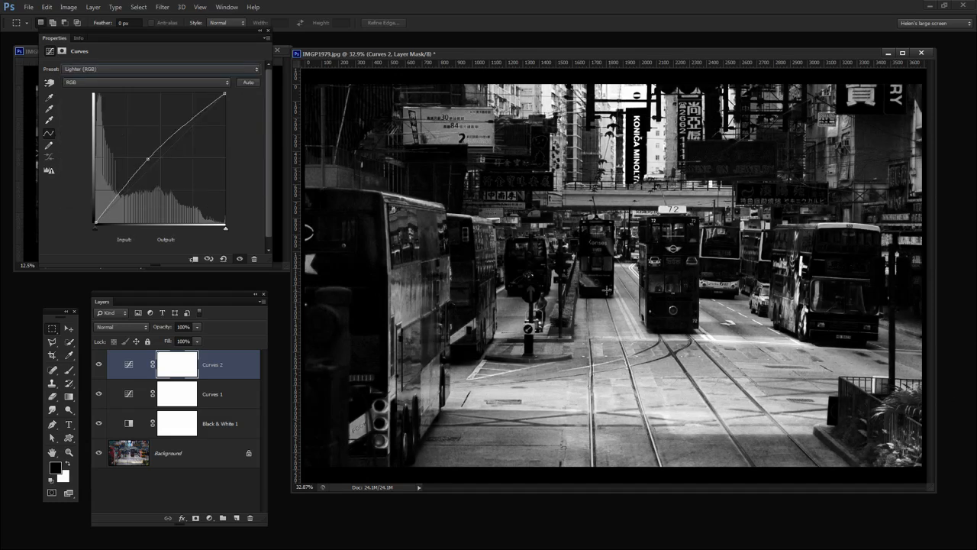
{"action": "left_click", "coordinate": [267, 32]}
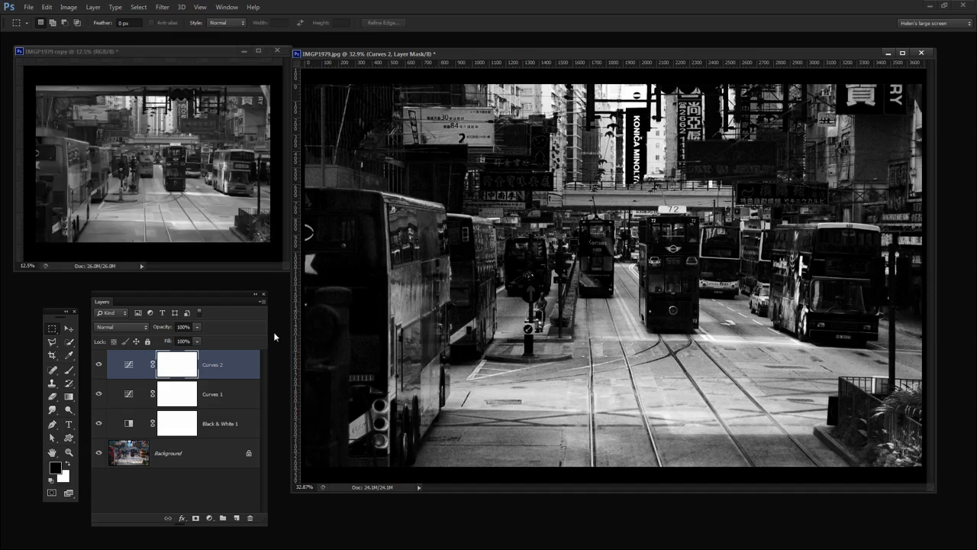
- Create a new empty layer above the second Curves adjustment layer
{"action": "left_click", "coordinate": [94, 8]}
{"action": "mouse_move", "coordinate": [103, 18]}
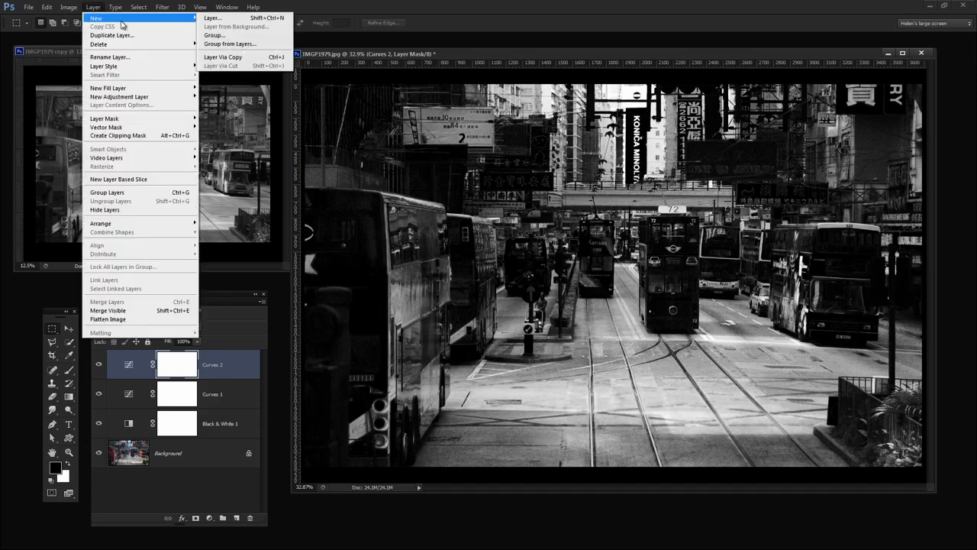
{"action": "left_click", "coordinate": [214, 20]}
{"action": "key", "text": "Return"}
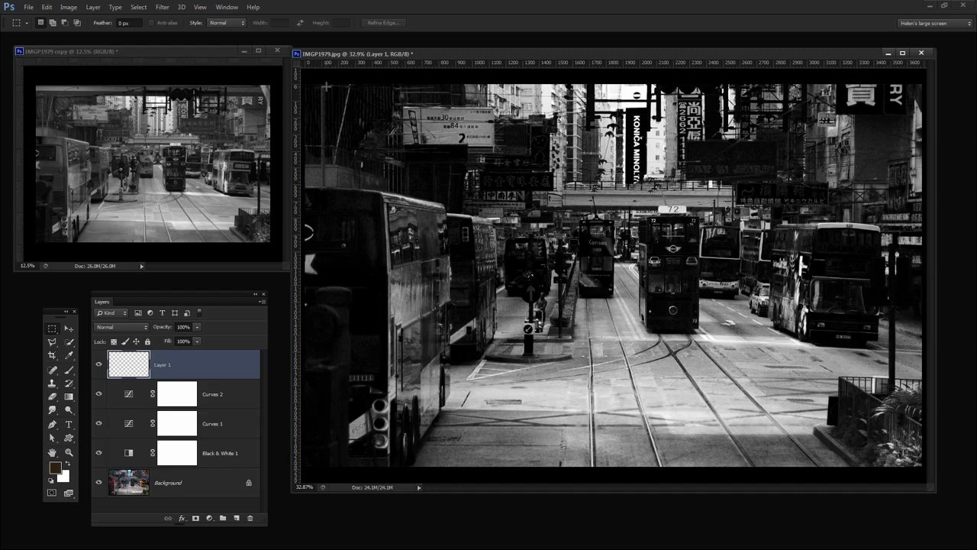
{"action": "left_click_drag", "start_coordinate": [329, 89], "coordinate": [894, 439]}
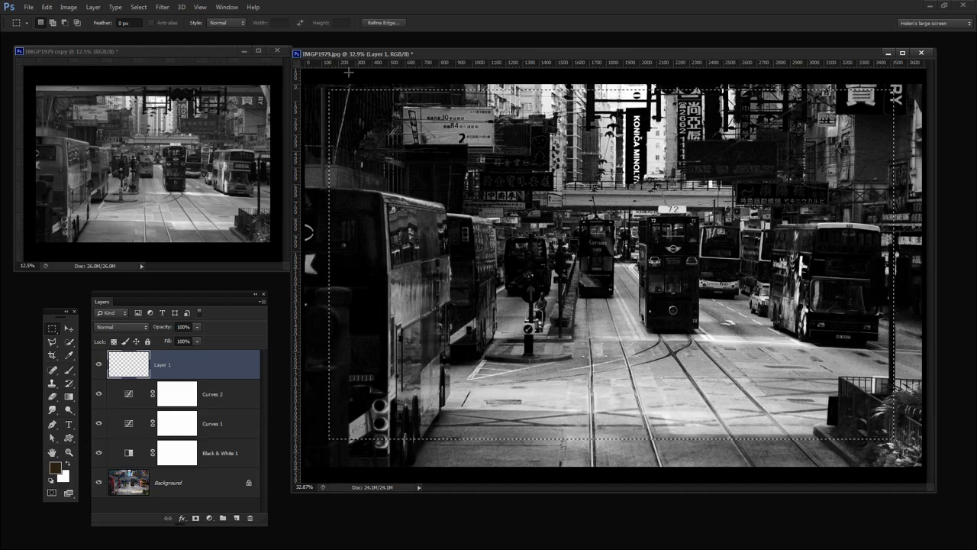
{"action": "left_click", "coordinate": [137, 8]}
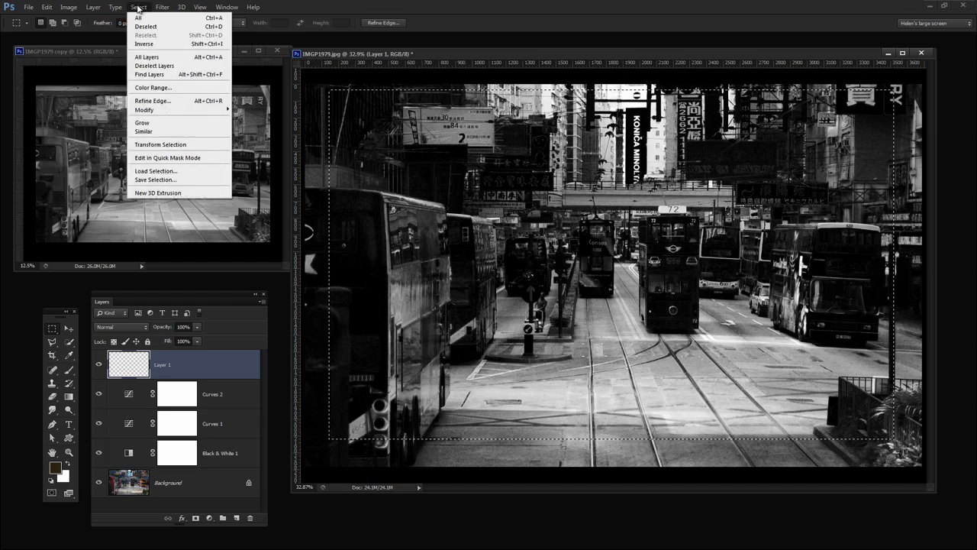
{"action": "left_click", "coordinate": [143, 45]}
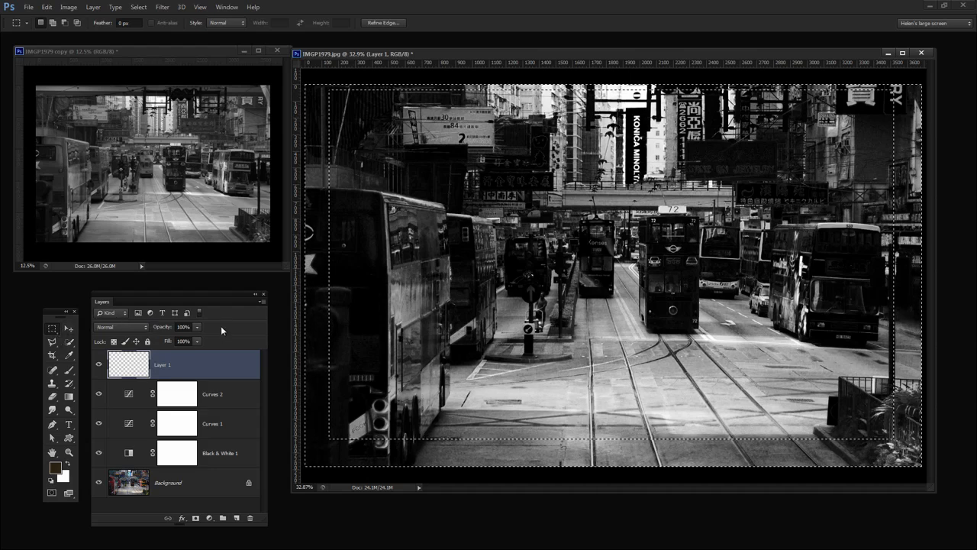
{"action": "left_click", "coordinate": [375, 283]}
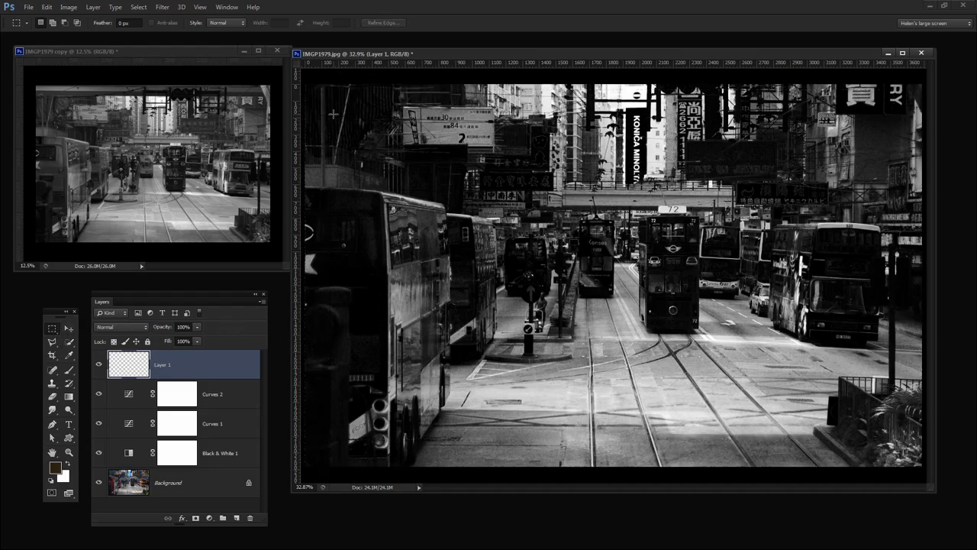
- Draw a rectangular marquee slightly inset from the photo's edges and invert it to select the surrounding border
{"action": "left_click_drag", "start_coordinate": [334, 113], "coordinate": [898, 438]}
{"action": "left_click", "coordinate": [139, 7]}
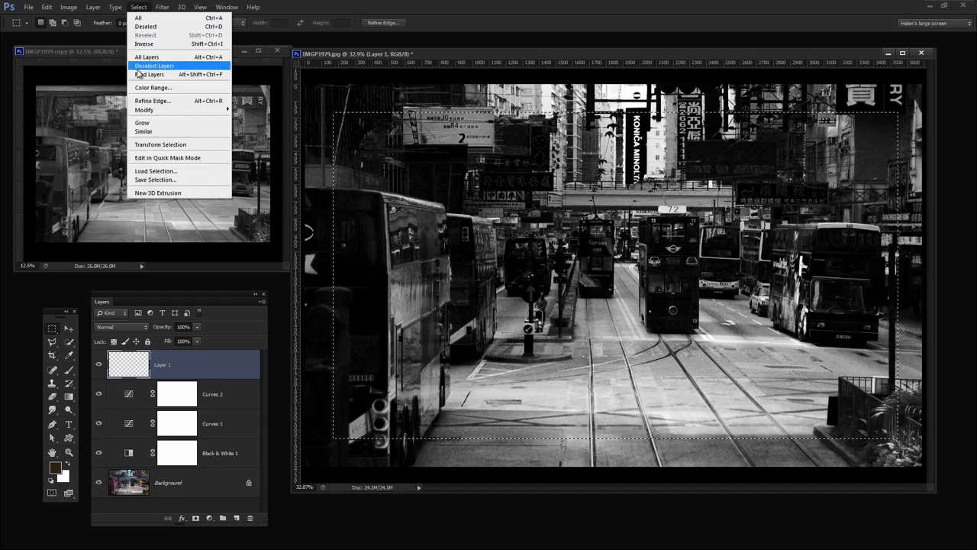
{"action": "left_click", "coordinate": [143, 44]}
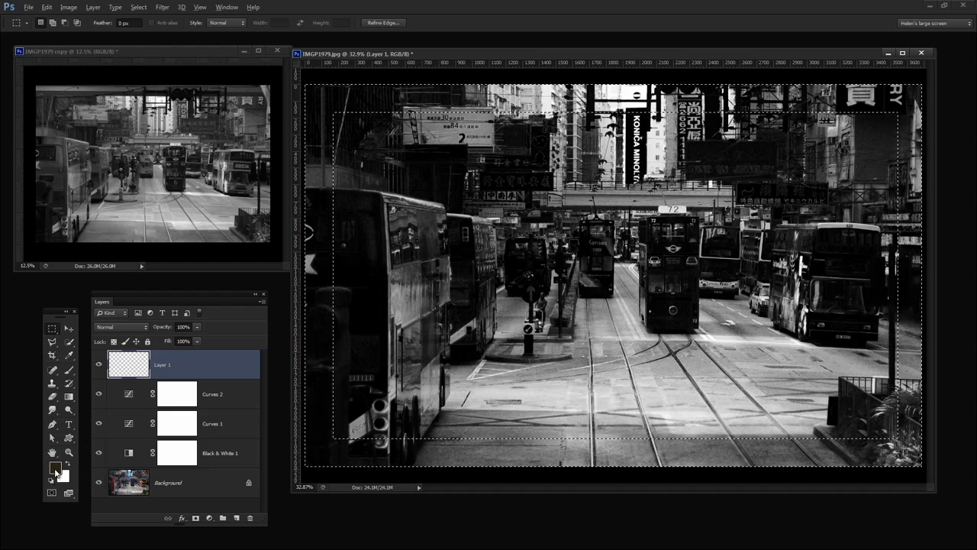
- Fill the selected border with the dark brown foreground colour, then deselect and set the layer's blend mode to Multiply
{"action": "key", "text": "alt+BackSpace"}
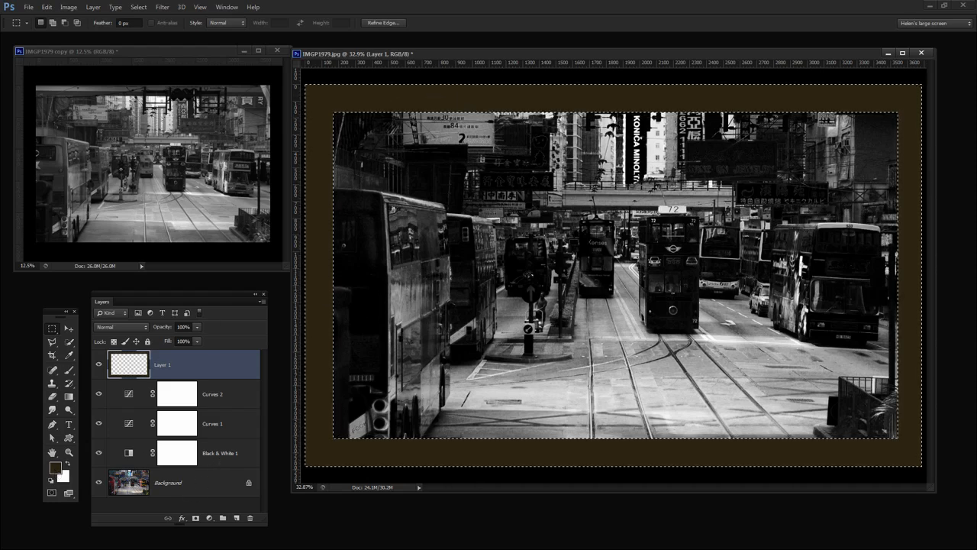
{"action": "left_click", "coordinate": [138, 7]}
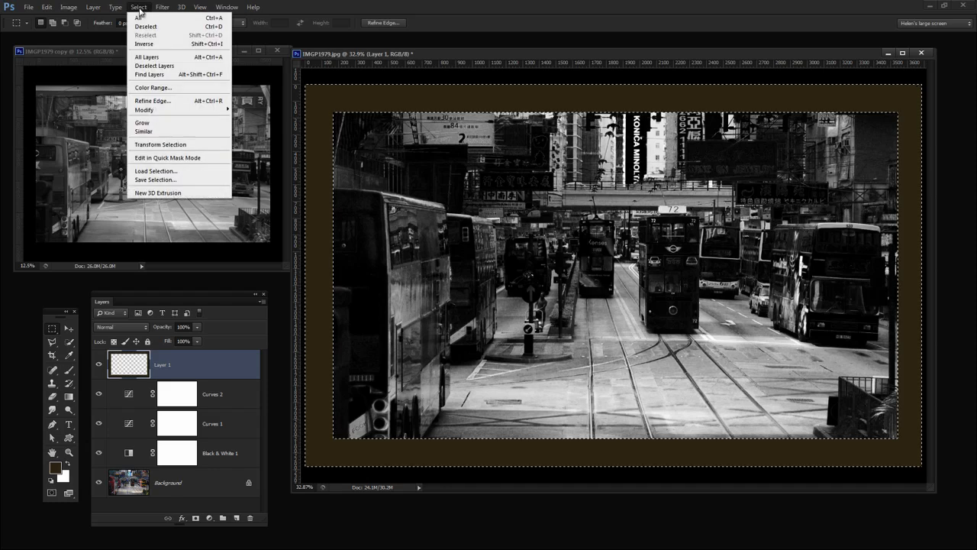
{"action": "left_click", "coordinate": [143, 26]}
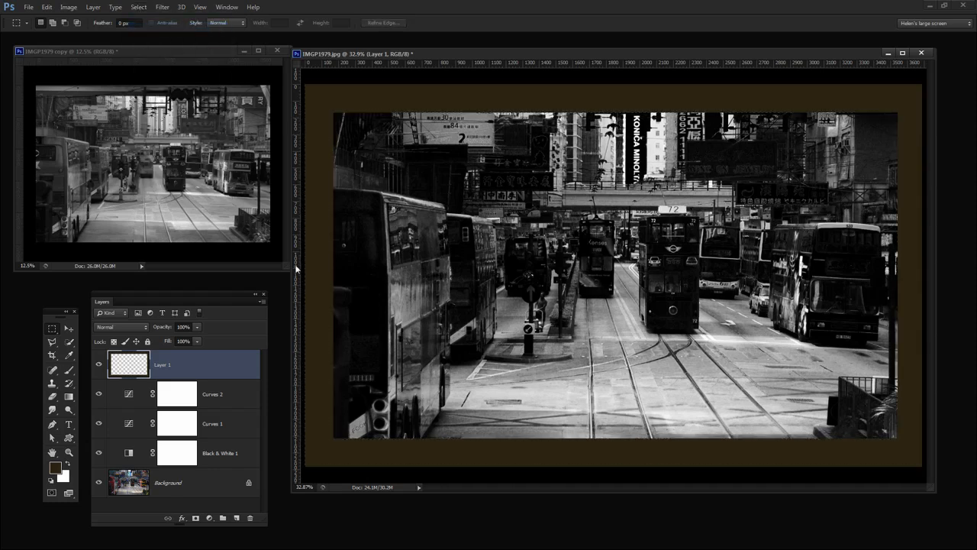
{"action": "left_click", "coordinate": [117, 325]}
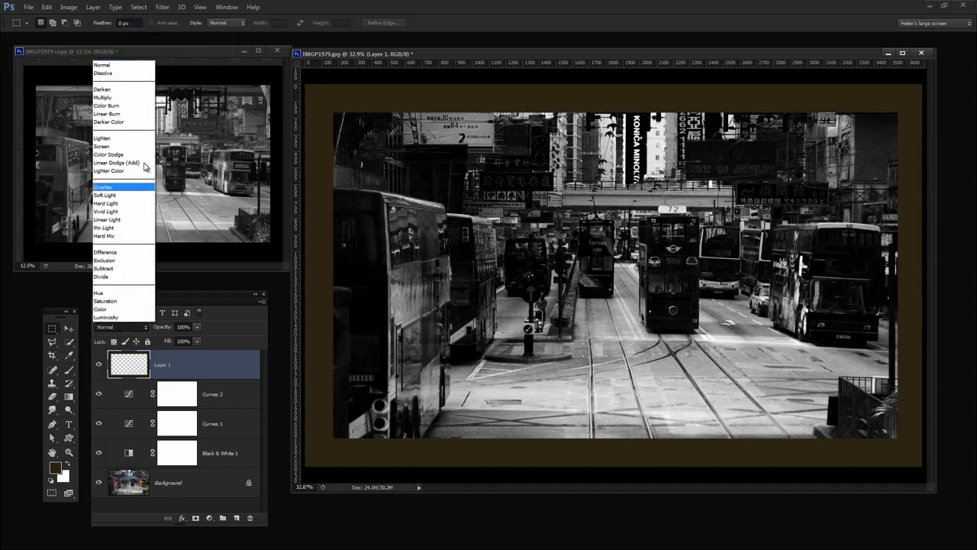
{"action": "left_click", "coordinate": [145, 99]}
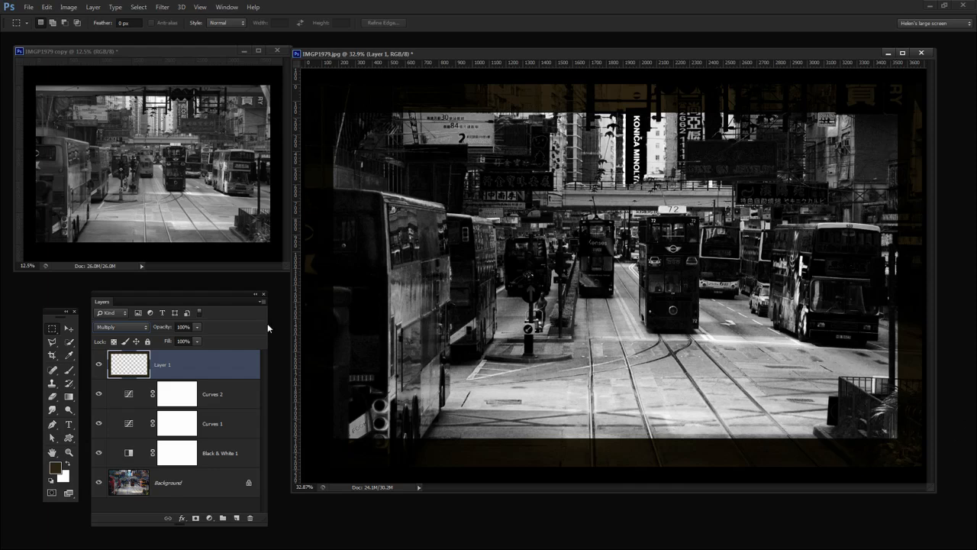
- Toggle the border layer's visibility to compare the photo with and without the darkened edges
{"action": "left_click", "coordinate": [98, 365]}
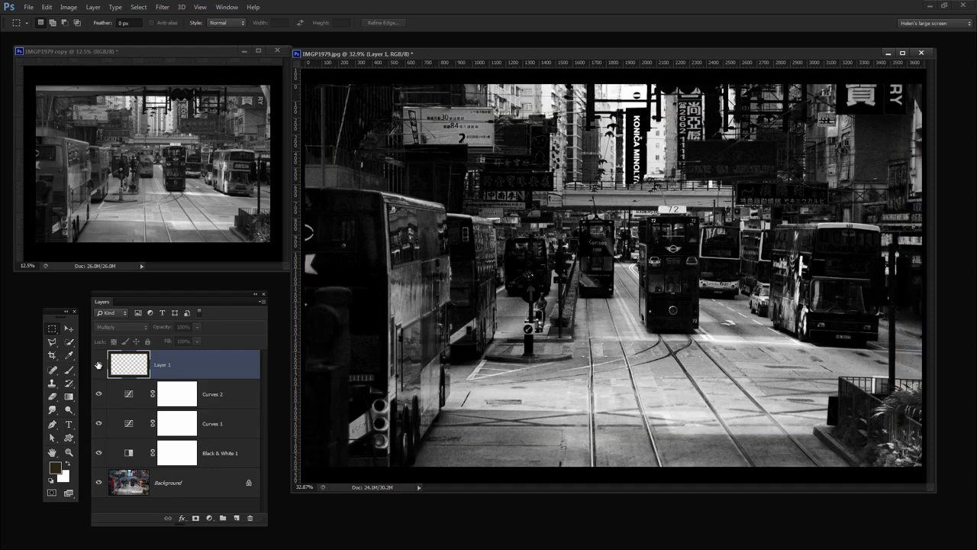
{"action": "left_click", "coordinate": [98, 365]}
{"action": "left_click", "coordinate": [98, 365]}
{"action": "left_click", "coordinate": [97, 365]}
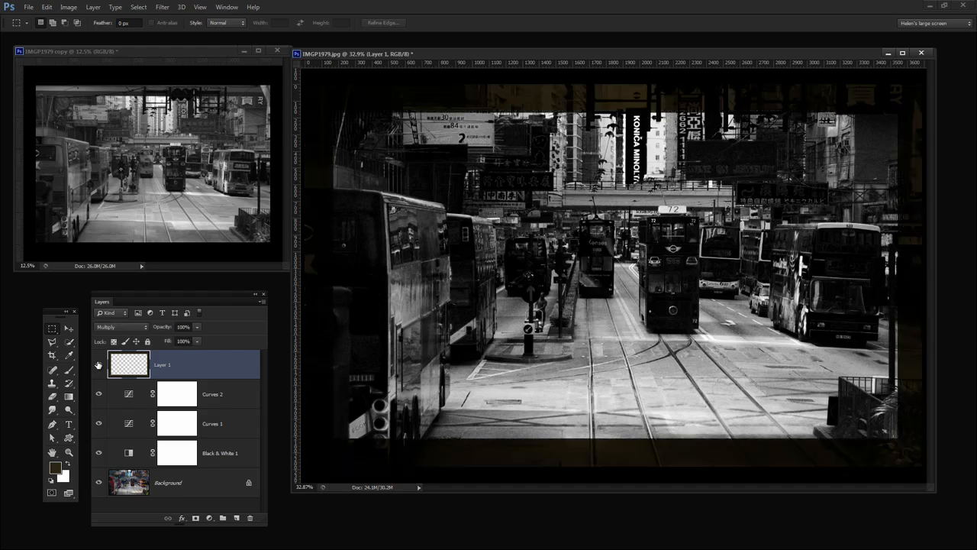
{"action": "left_click", "coordinate": [98, 365]}
{"action": "left_click", "coordinate": [97, 364]}
- Apply a Gaussian Blur with a radius of about 83 pixels to the border layer, checking the border's corner in the preview
{"action": "left_click", "coordinate": [161, 7]}
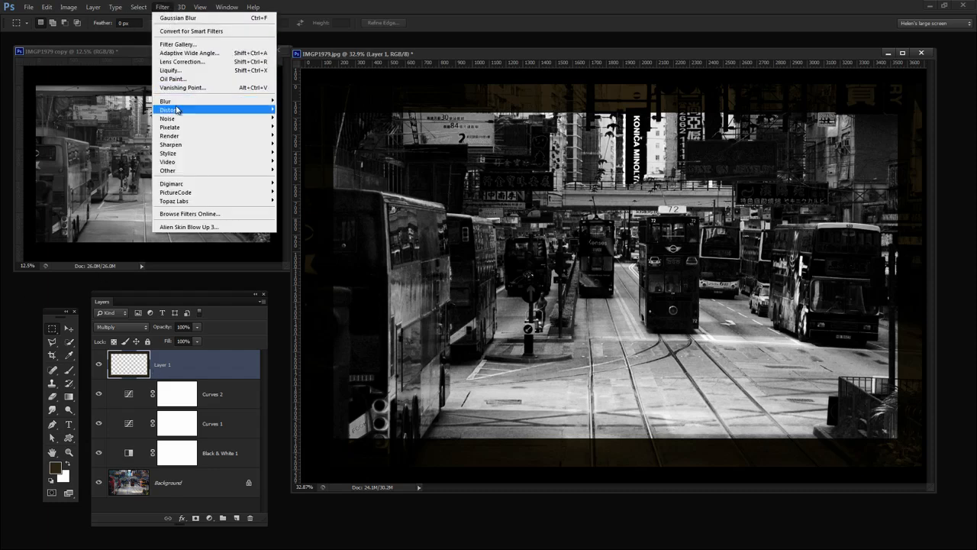
{"action": "mouse_move", "coordinate": [177, 102]}
{"action": "left_click", "coordinate": [116, 165]}
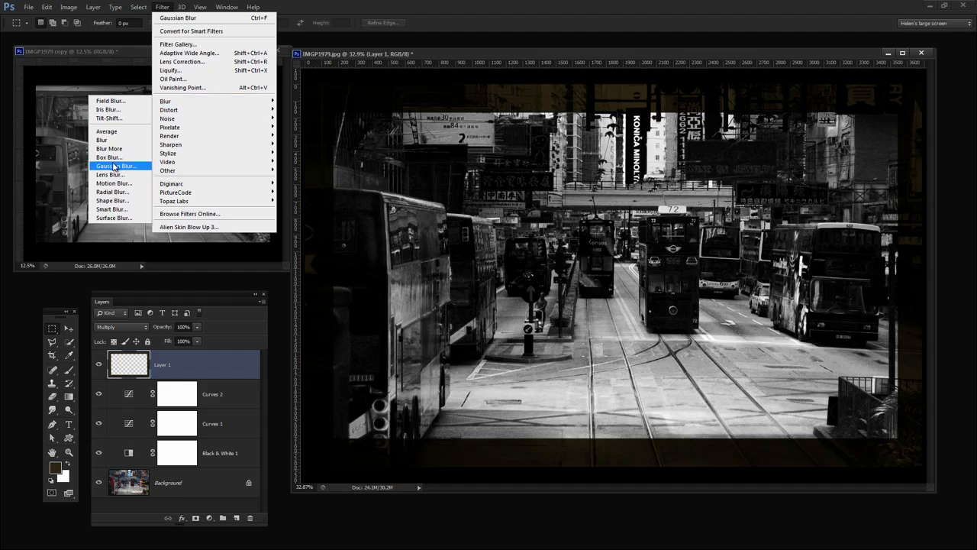
{"action": "left_click_drag", "start_coordinate": [811, 326], "coordinate": [735, 157]}
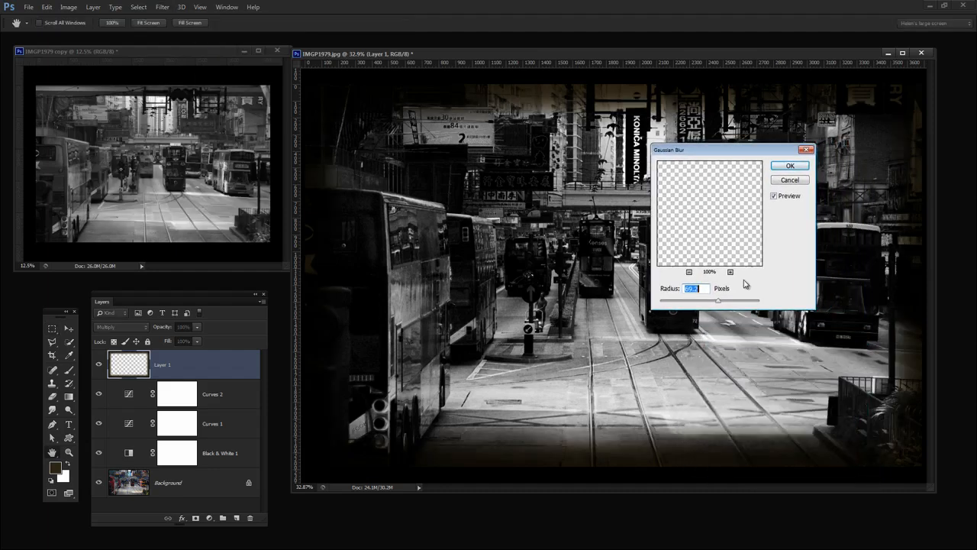
{"action": "left_click_drag", "start_coordinate": [754, 226], "coordinate": [680, 183]}
{"action": "left_click_drag", "start_coordinate": [727, 234], "coordinate": [664, 169]}
{"action": "left_click_drag", "start_coordinate": [759, 243], "coordinate": [694, 170]}
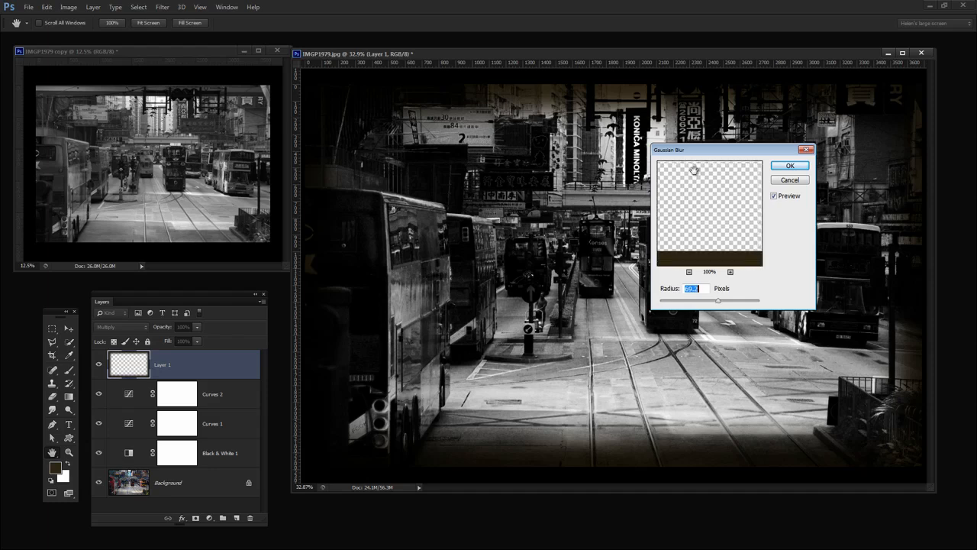
{"action": "left_click_drag", "start_coordinate": [726, 235], "coordinate": [666, 237]}
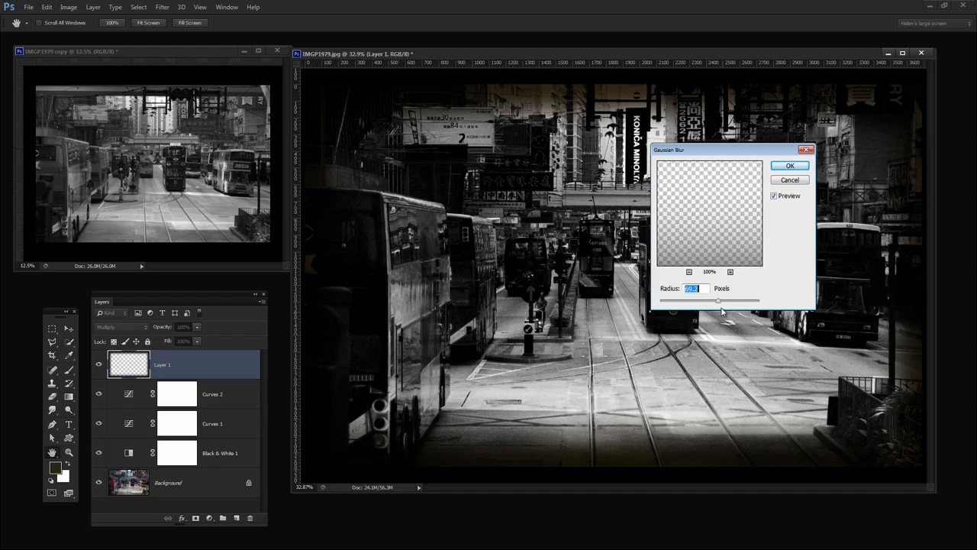
{"action": "left_click_drag", "start_coordinate": [716, 303], "coordinate": [660, 301]}
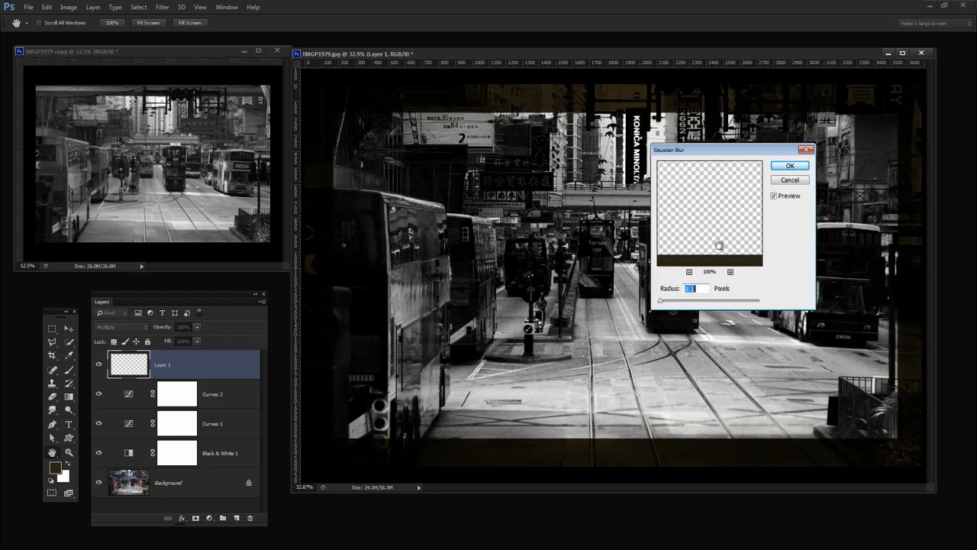
{"action": "left_click_drag", "start_coordinate": [731, 220], "coordinate": [664, 237]}
{"action": "left_click_drag", "start_coordinate": [728, 238], "coordinate": [748, 227]}
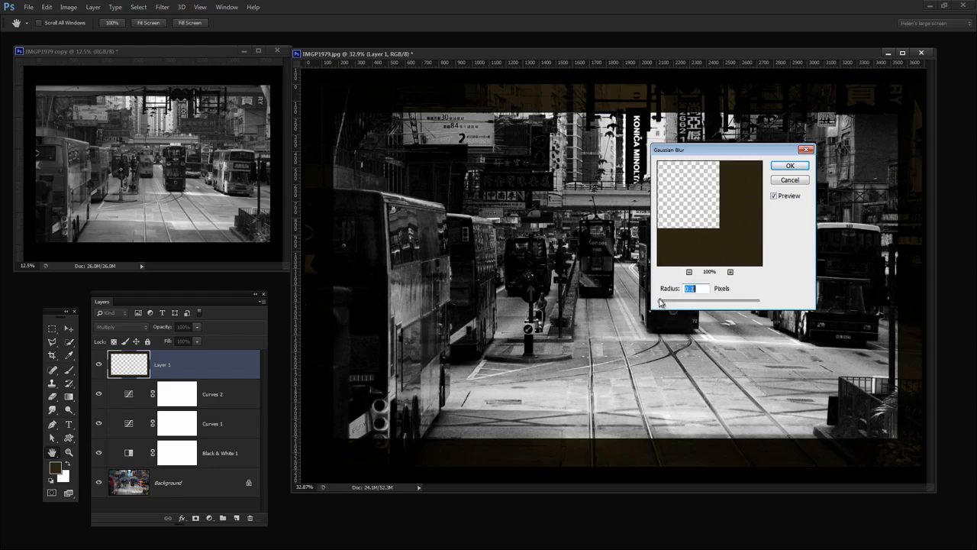
{"action": "left_click_drag", "start_coordinate": [661, 301], "coordinate": [723, 306]}
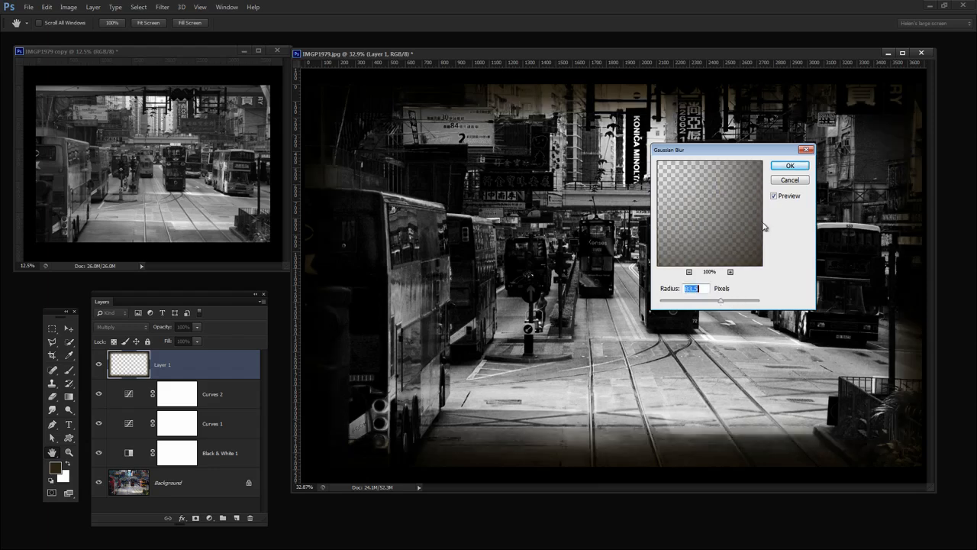
{"action": "left_click", "coordinate": [797, 166]}
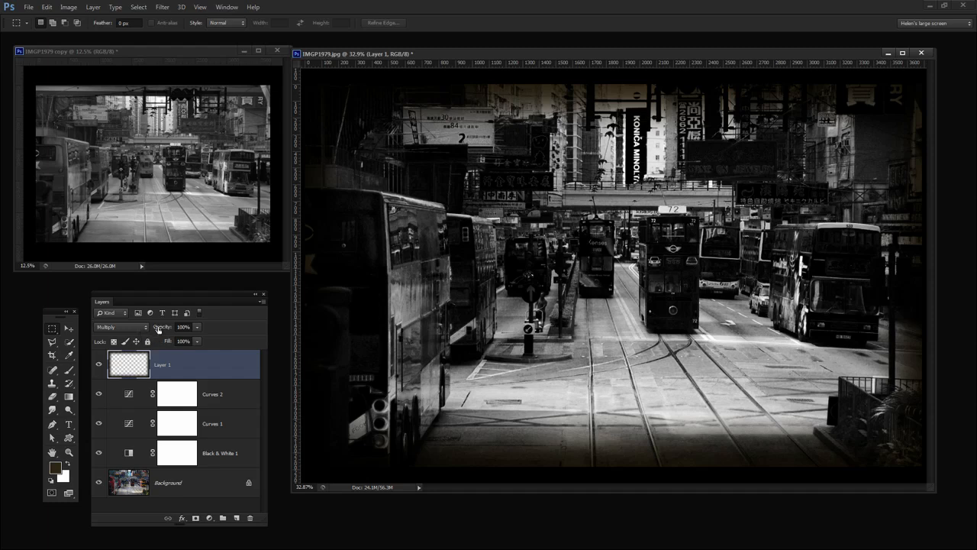
- Reduce the border layer's opacity to 82% and compare the edited photo with its colour original and the black-and-white copy
{"action": "left_click_drag", "start_coordinate": [165, 328], "coordinate": [156, 330]}
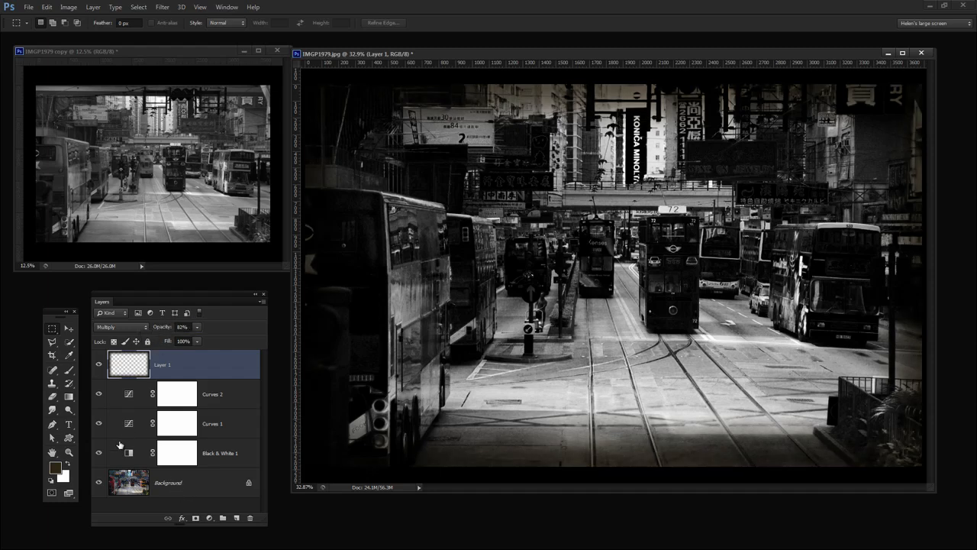
{"action": "left_click_drag", "start_coordinate": [97, 453], "coordinate": [98, 354]}
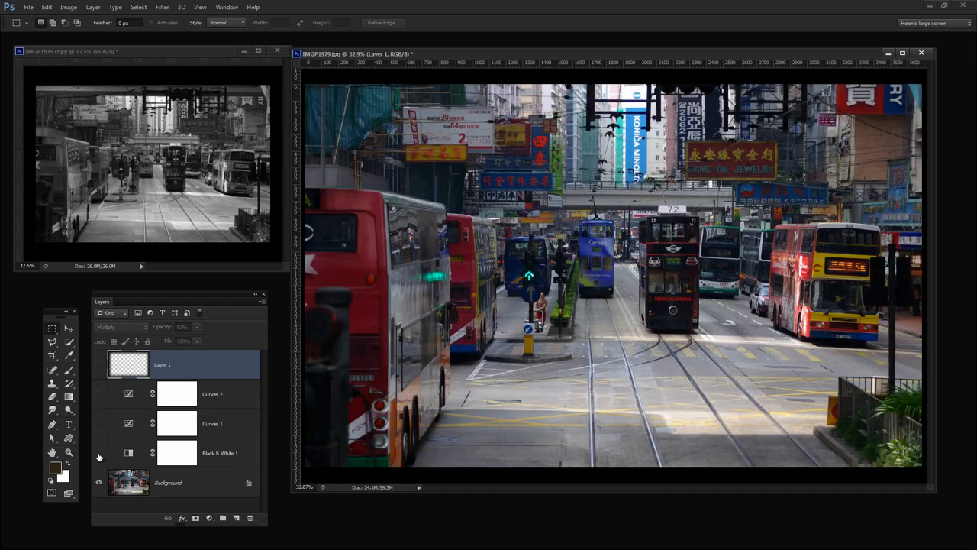
{"action": "left_click_drag", "start_coordinate": [98, 454], "coordinate": [98, 365]}
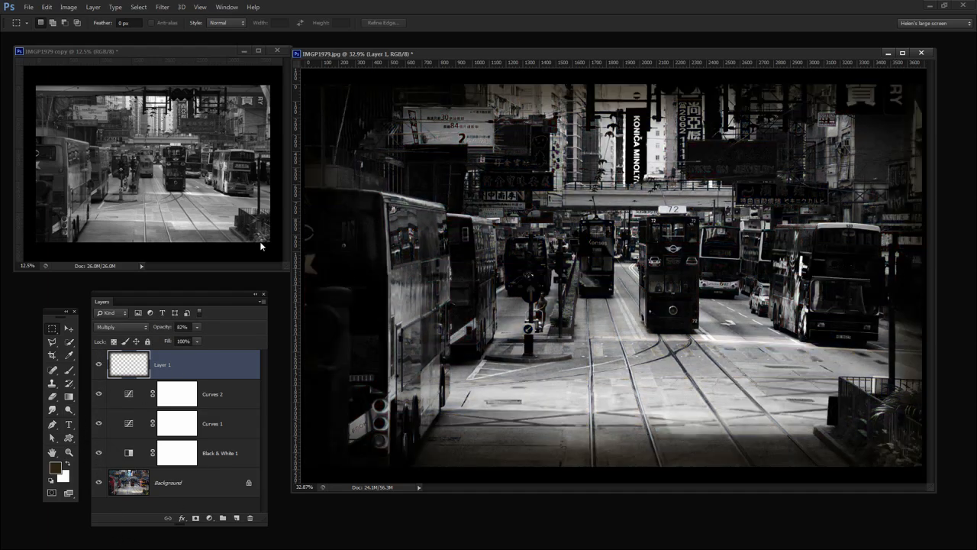
{"action": "left_click_drag", "start_coordinate": [126, 53], "coordinate": [136, 51]}
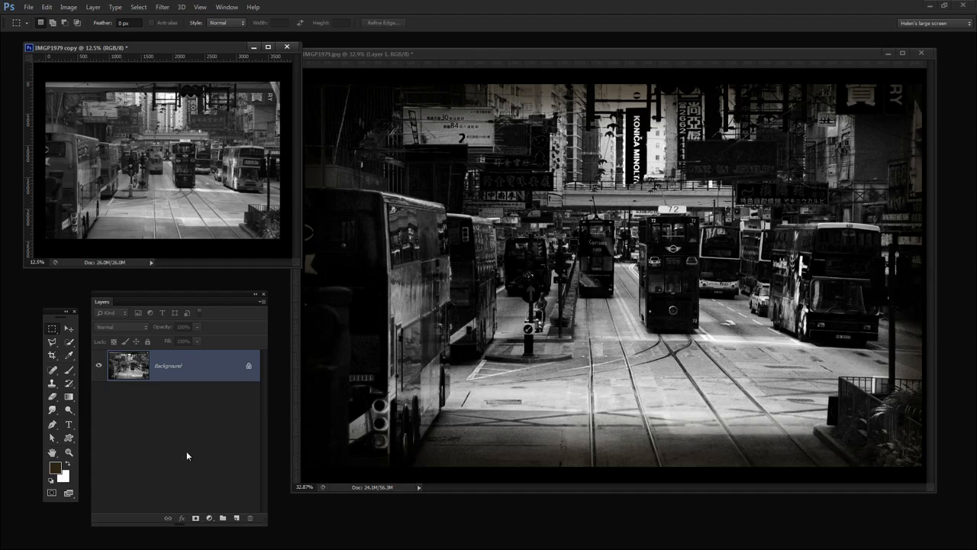
{"action": "left_click", "coordinate": [441, 57]}
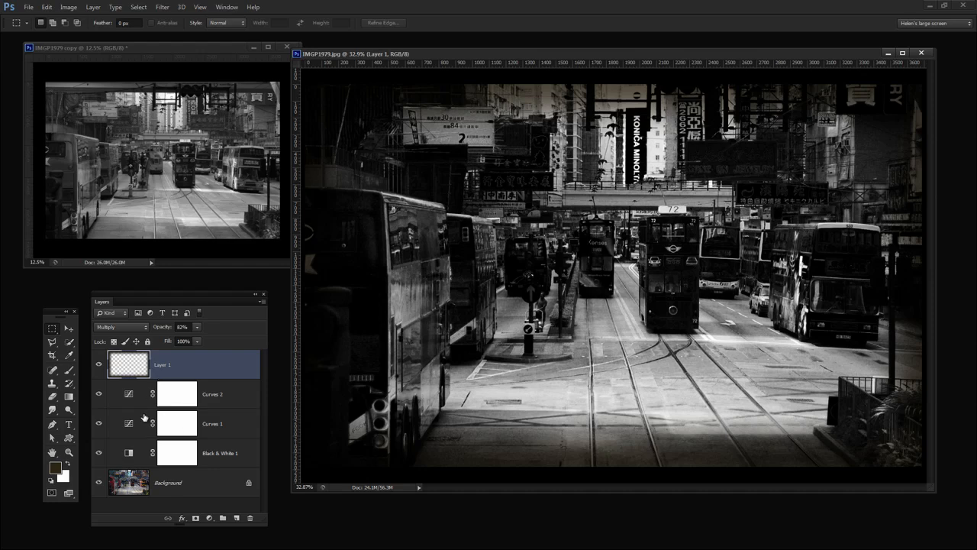